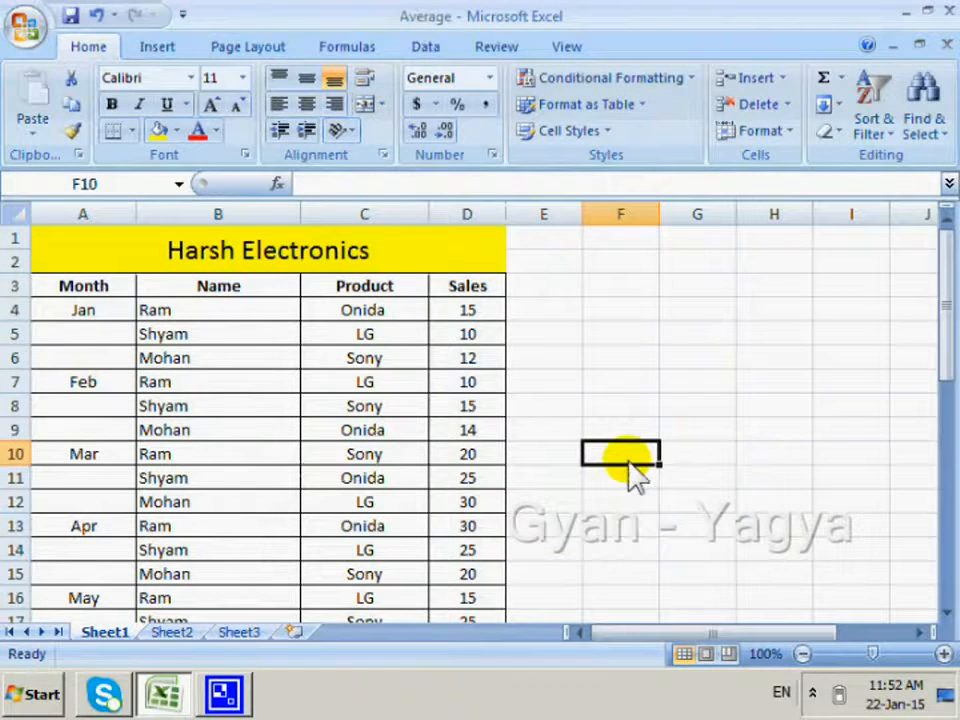
Enter the first salesperson's name in F10 and begin an AVERAGEIF formula in G10 with B4:B39 as the range.
text(Ram)
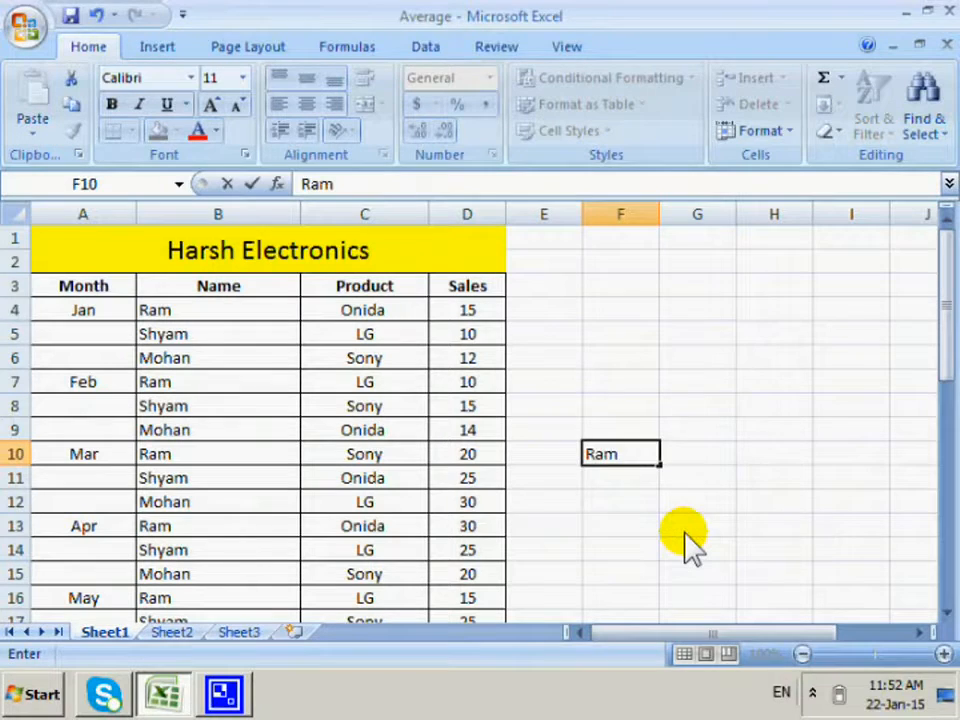
key(Tab)
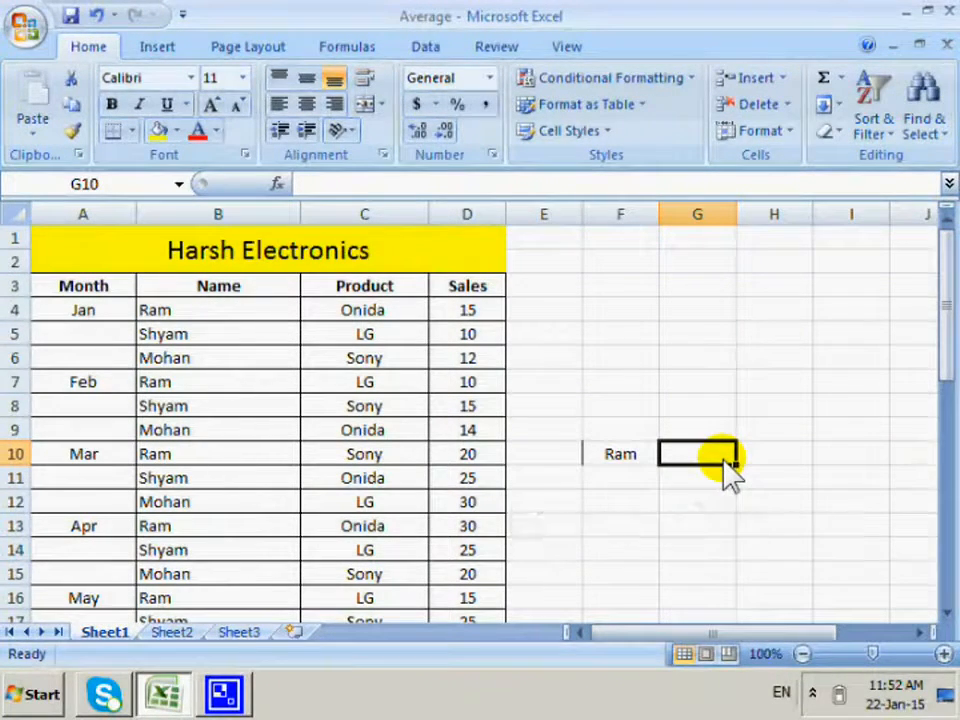
text(=)
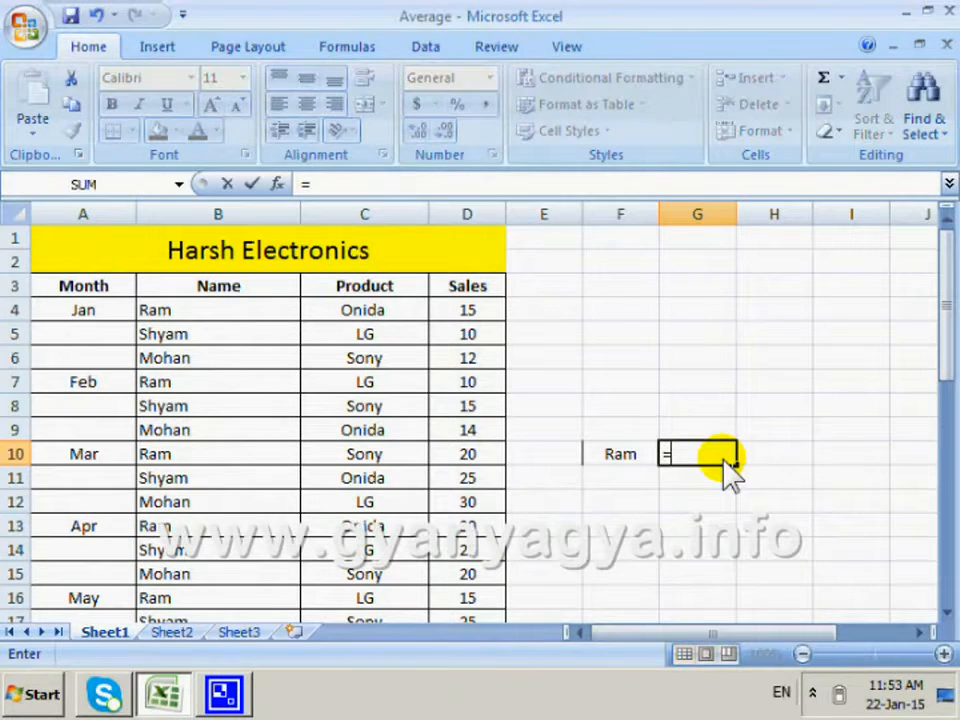
text(ave)
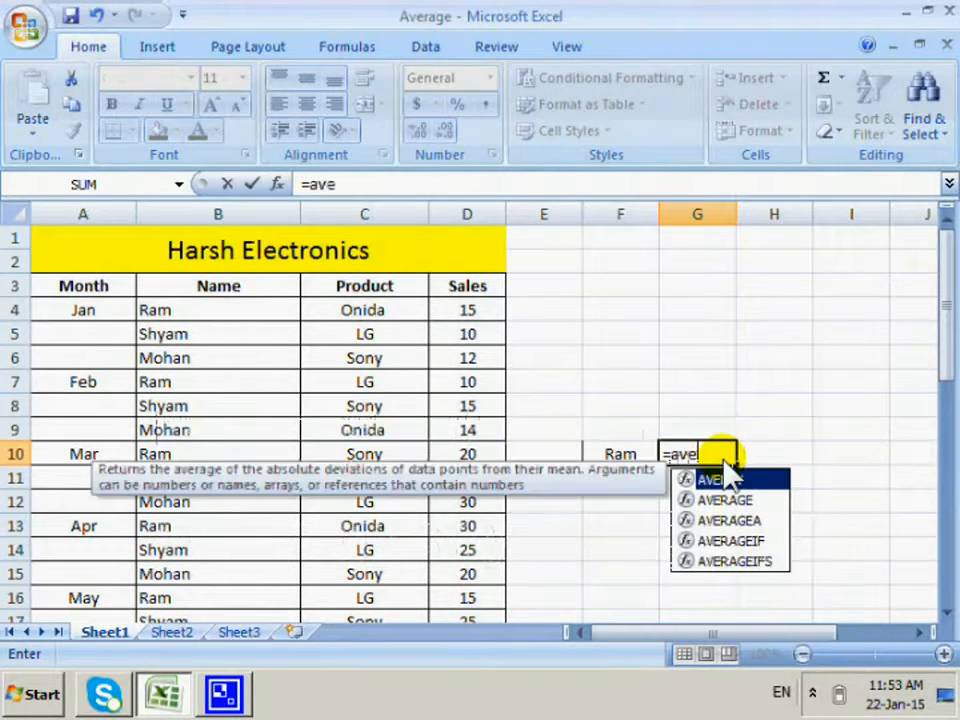
text(rageif)
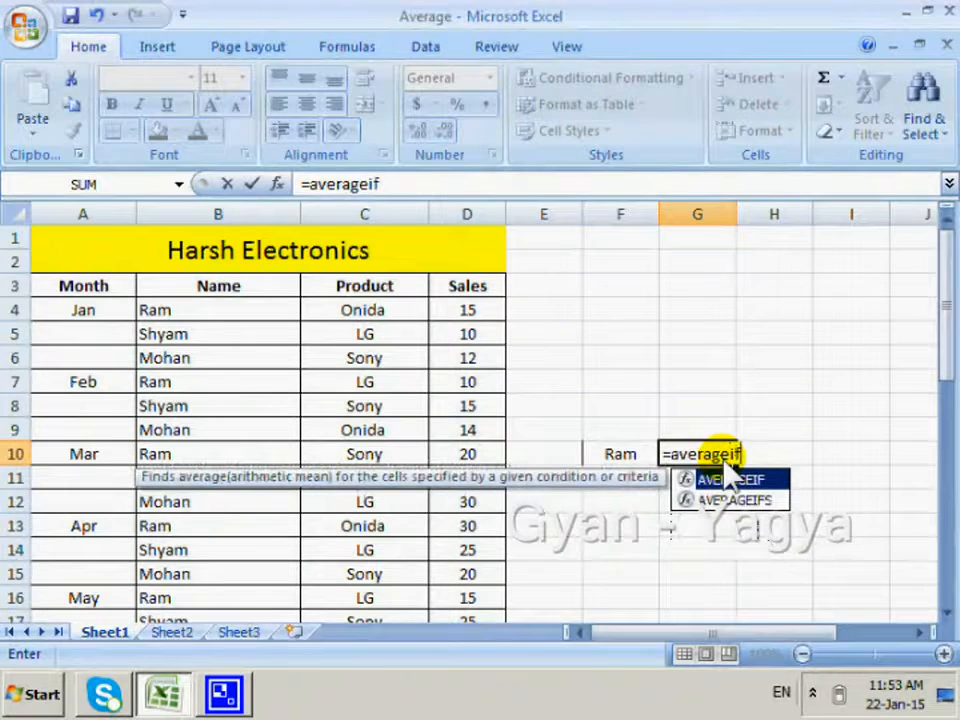
text(()
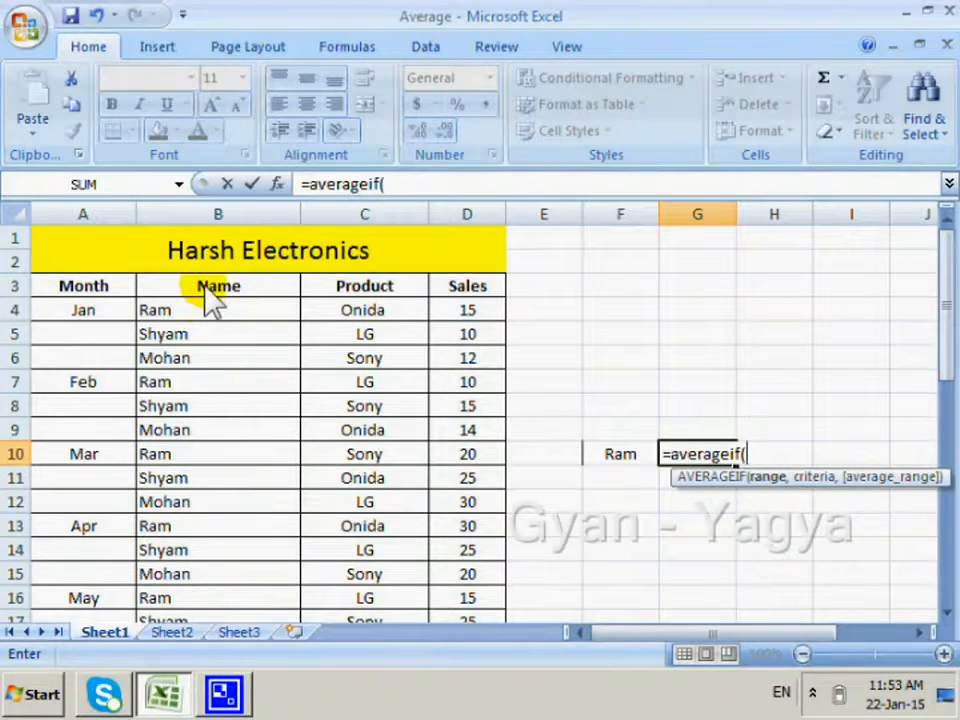
drag(212, 310, 236, 553)
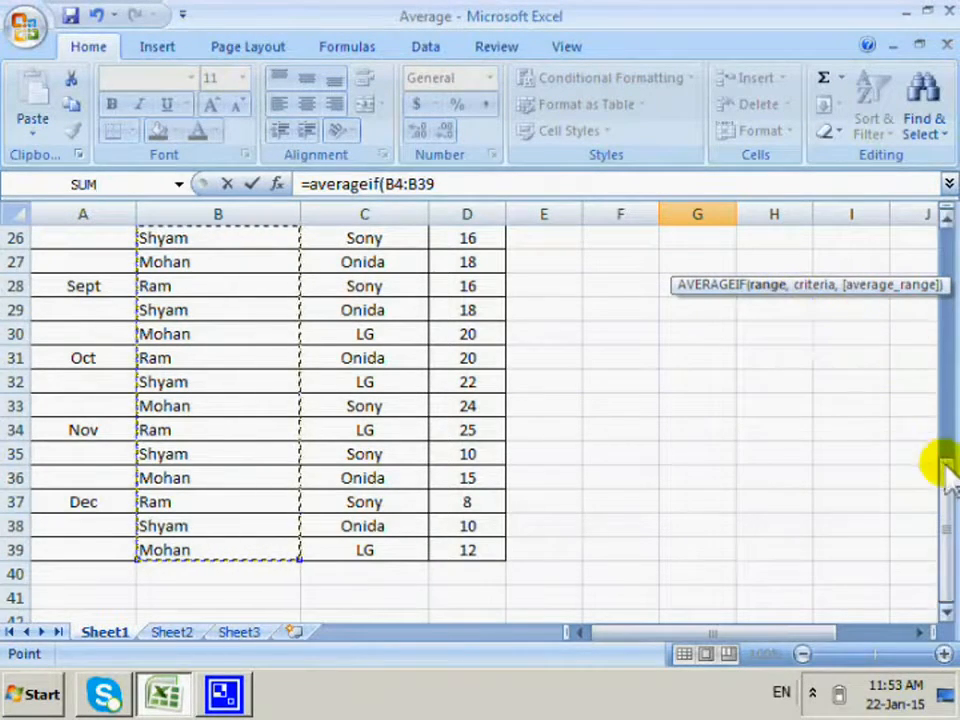
drag(945, 474, 948, 285)
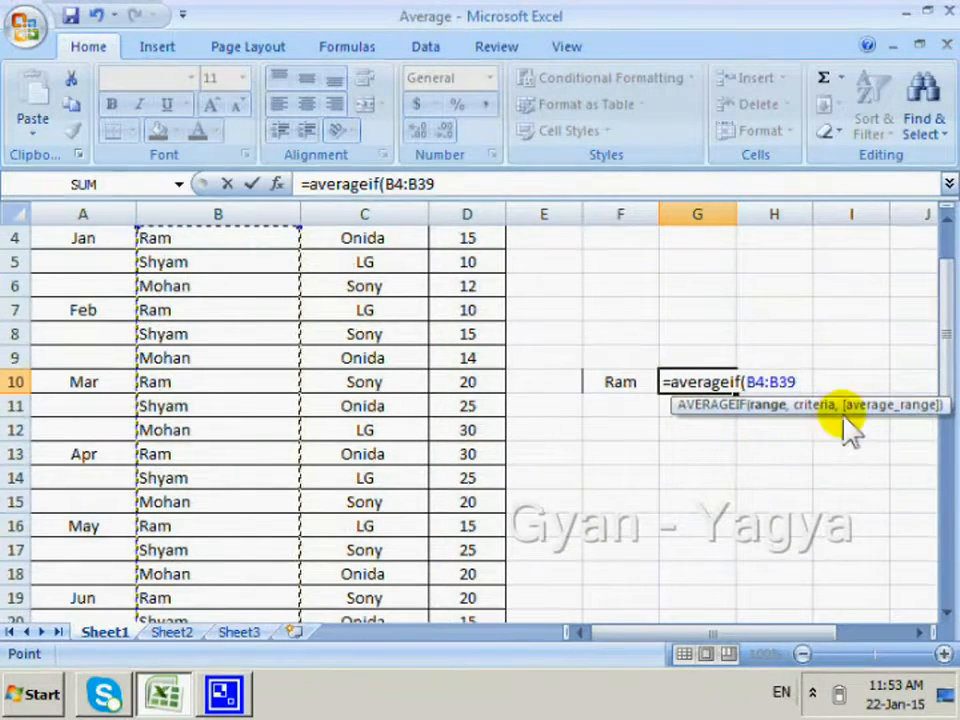
text(,)
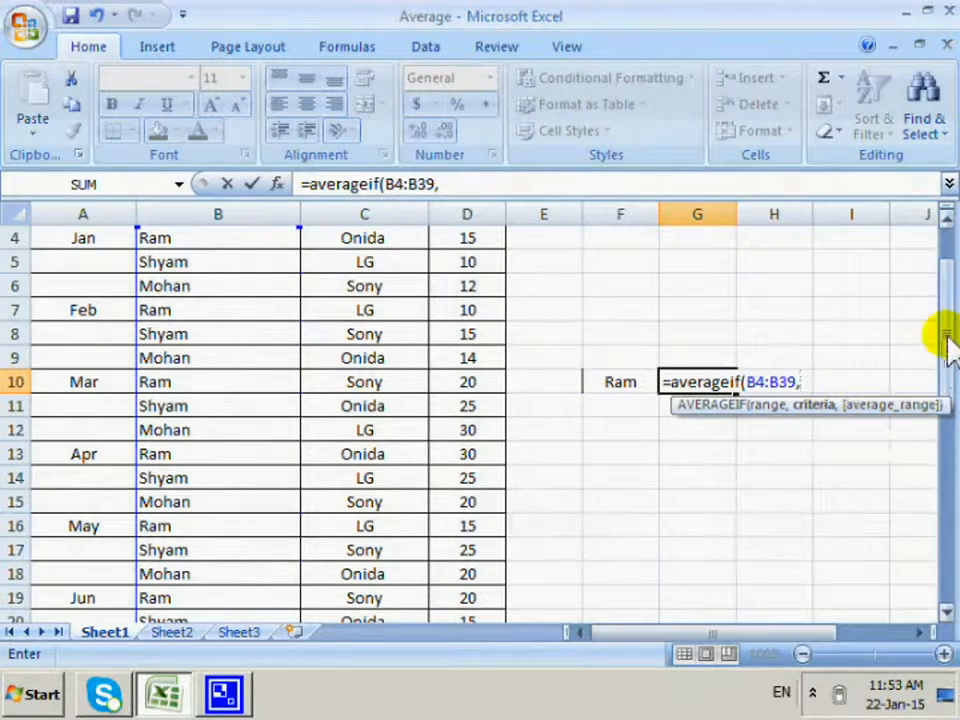
Complete the AVERAGEIF formula in G10 with B4 as the criteria and D4:D39 as the average range.
drag(943, 332, 943, 256)
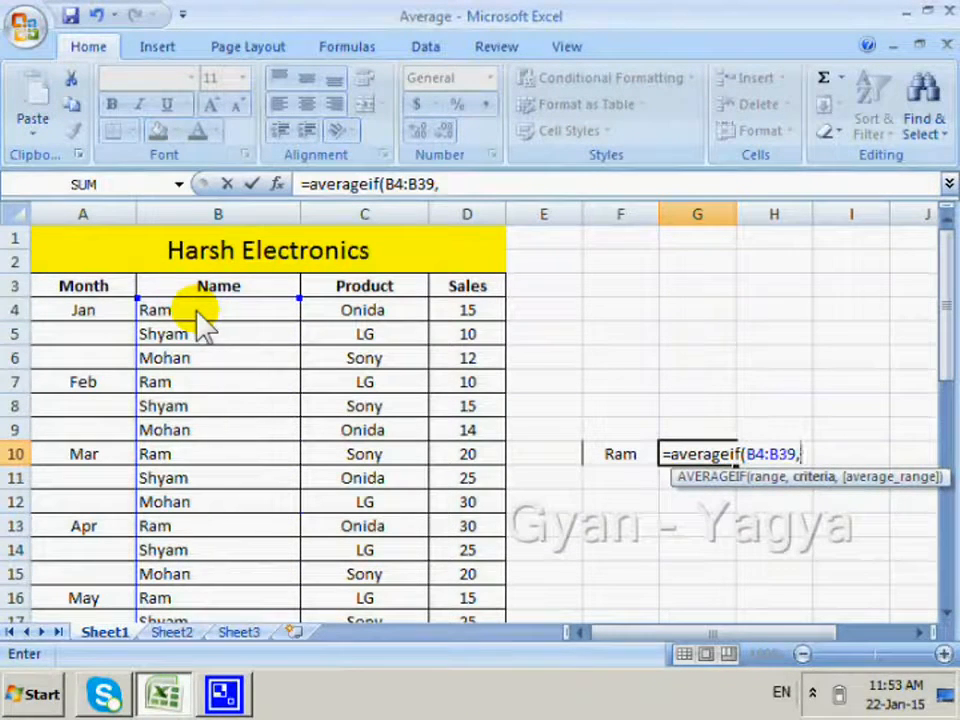
click(197, 310)
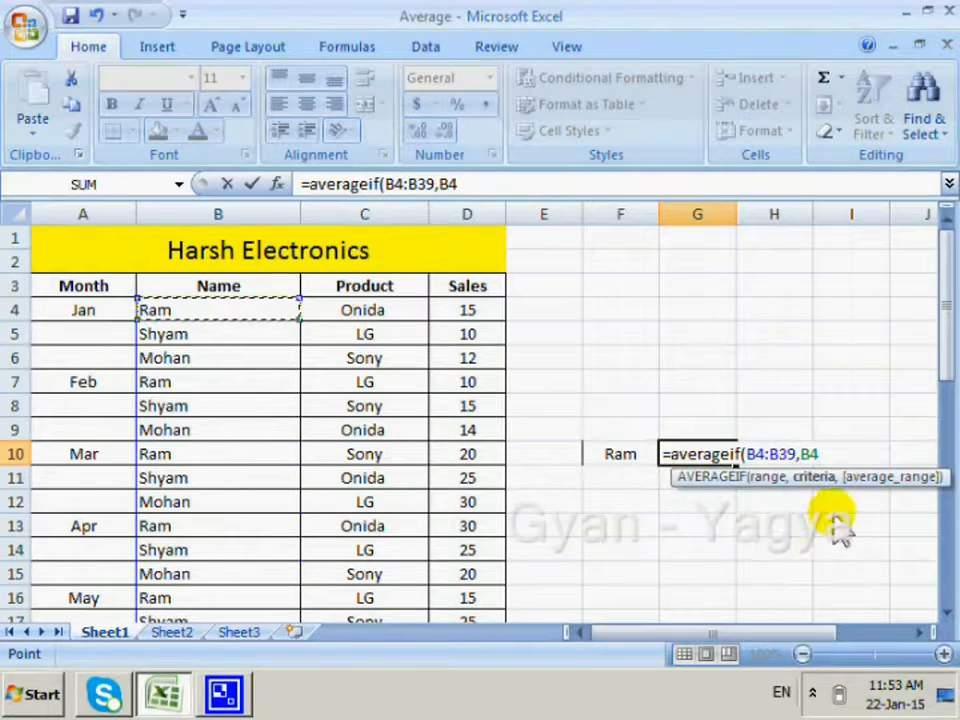
text(,)
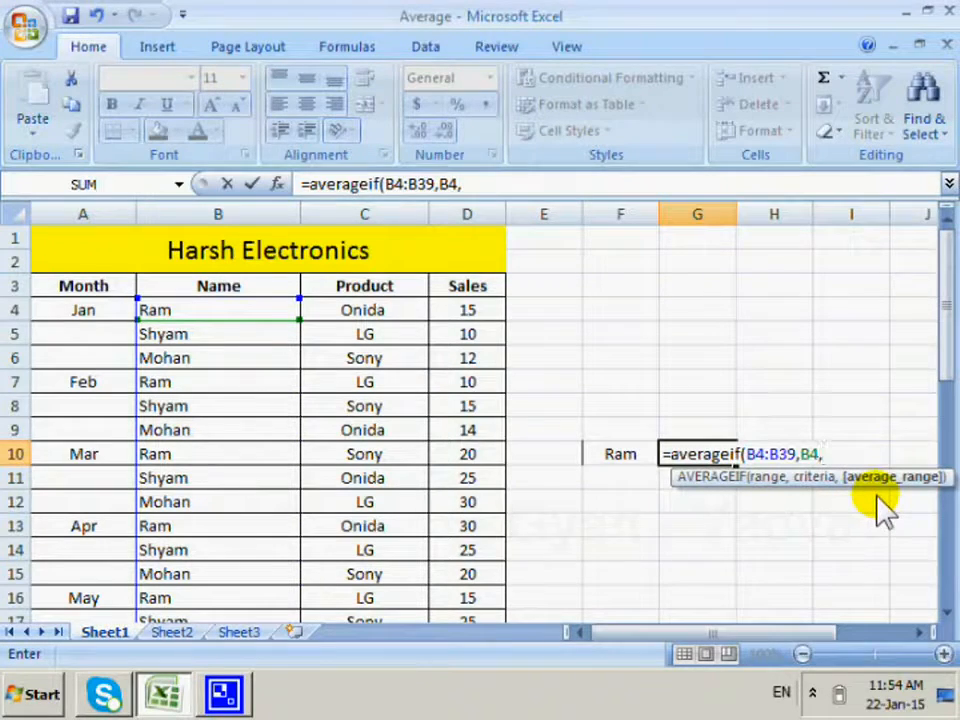
click(466, 320)
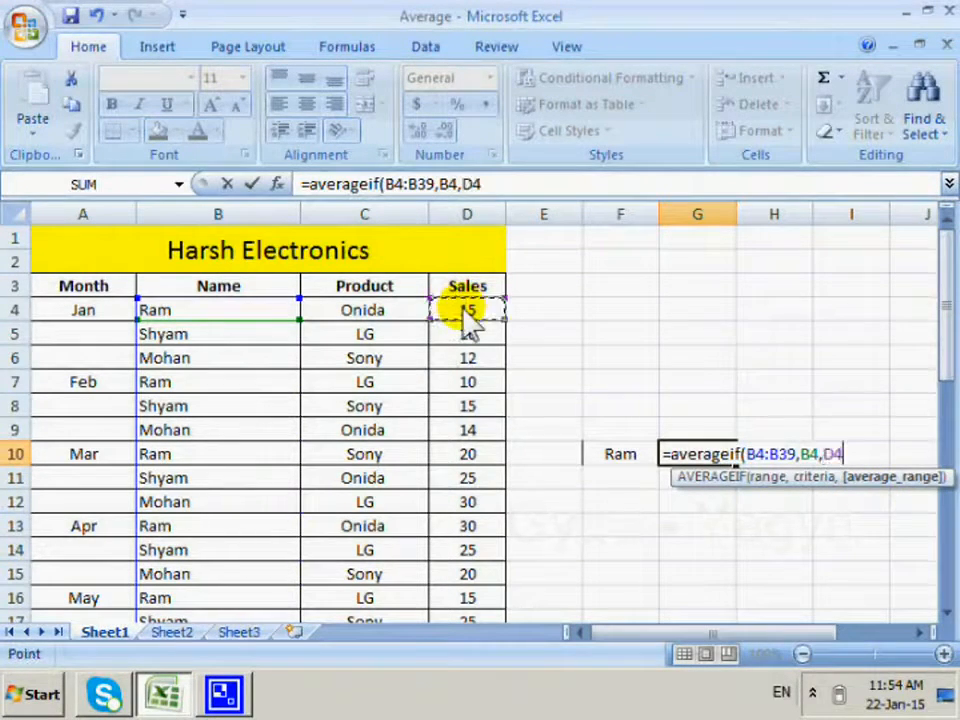
drag(464, 315, 490, 592)
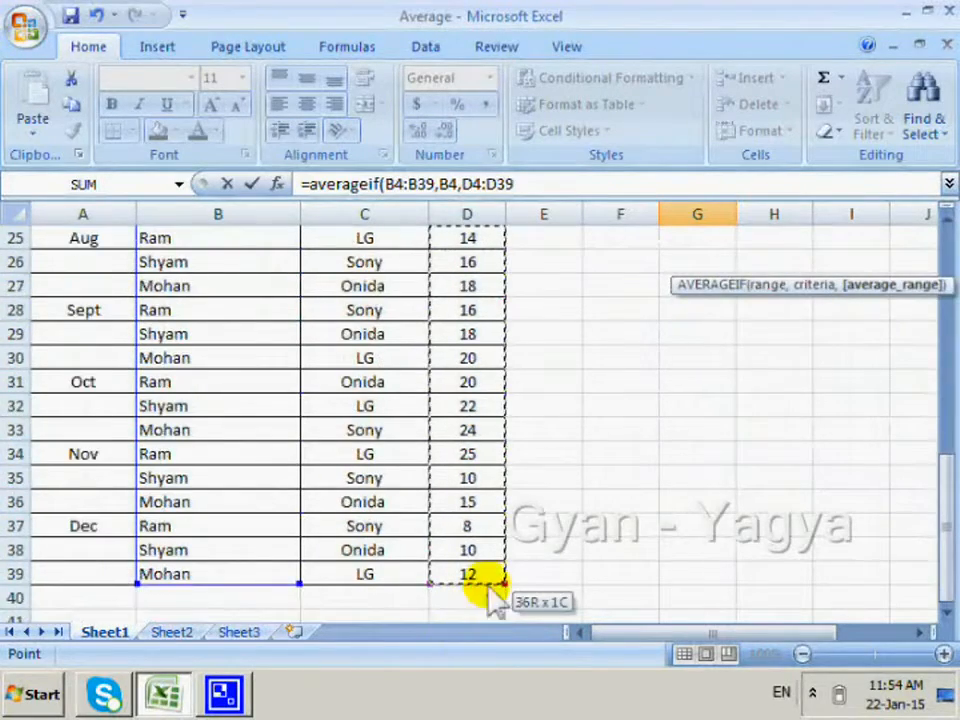
drag(946, 480, 949, 300)
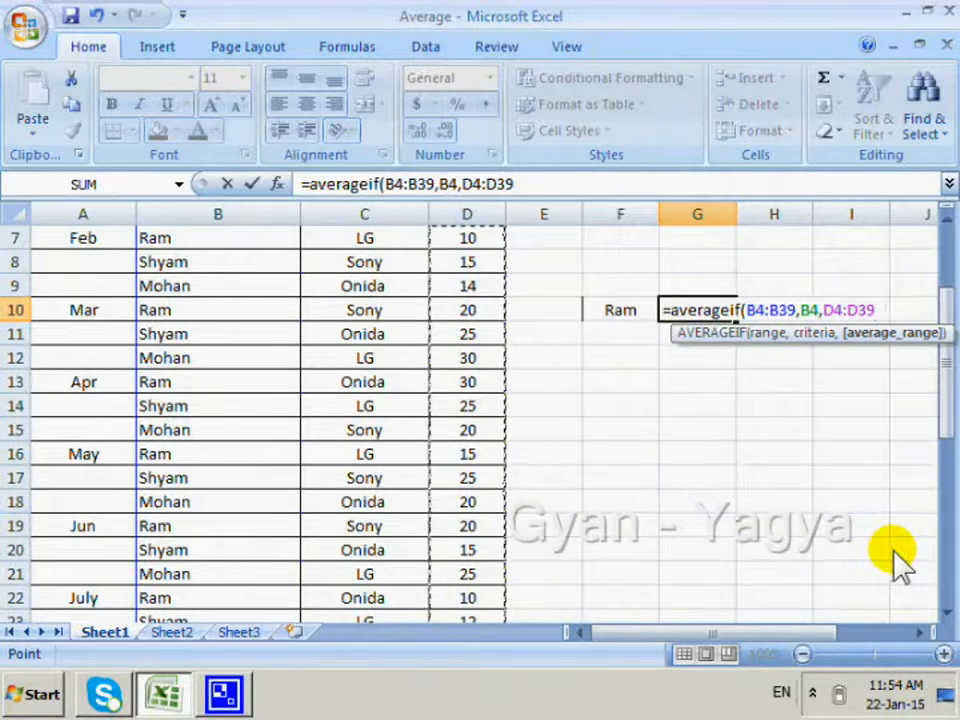
text())
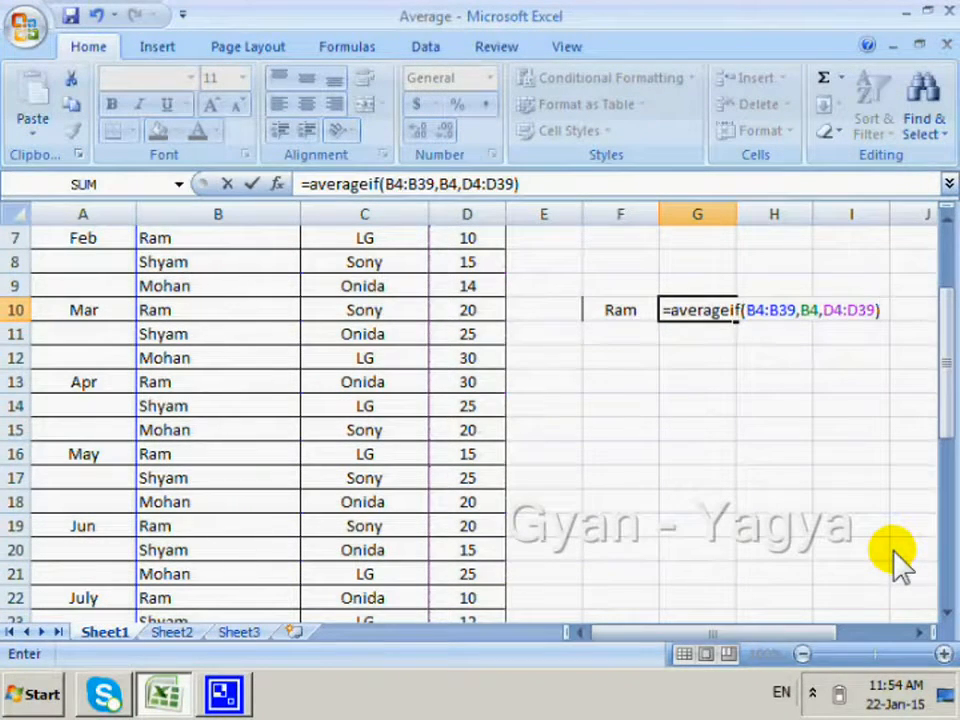
key(Return)
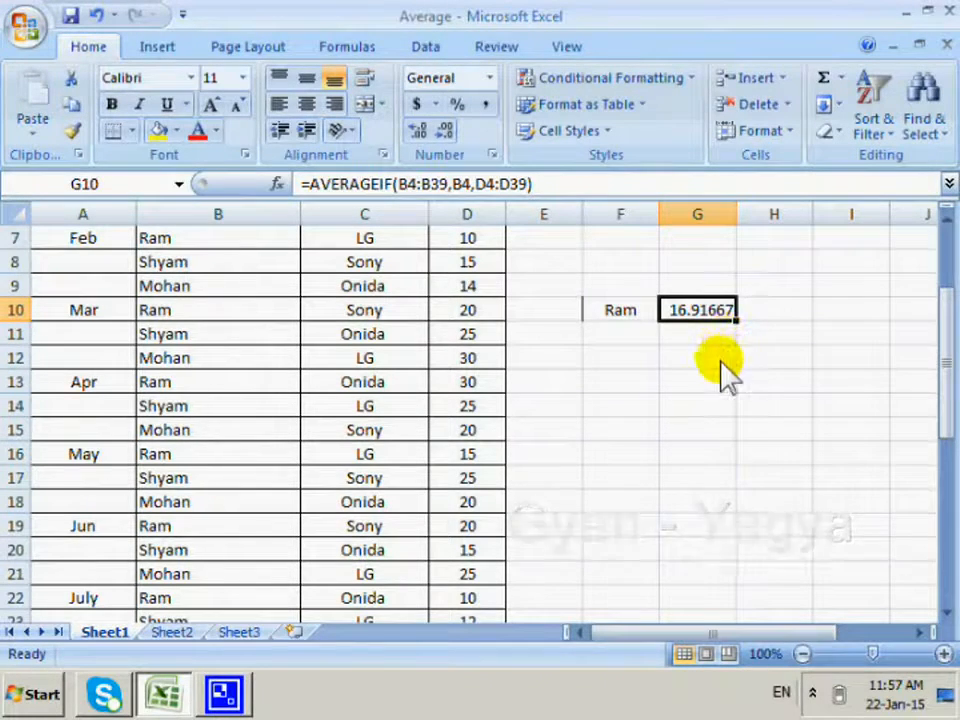
Label F12 as Onida and begin an AVERAGEIF formula in G12 with C4:C39 as the range.
drag(945, 345, 944, 285)
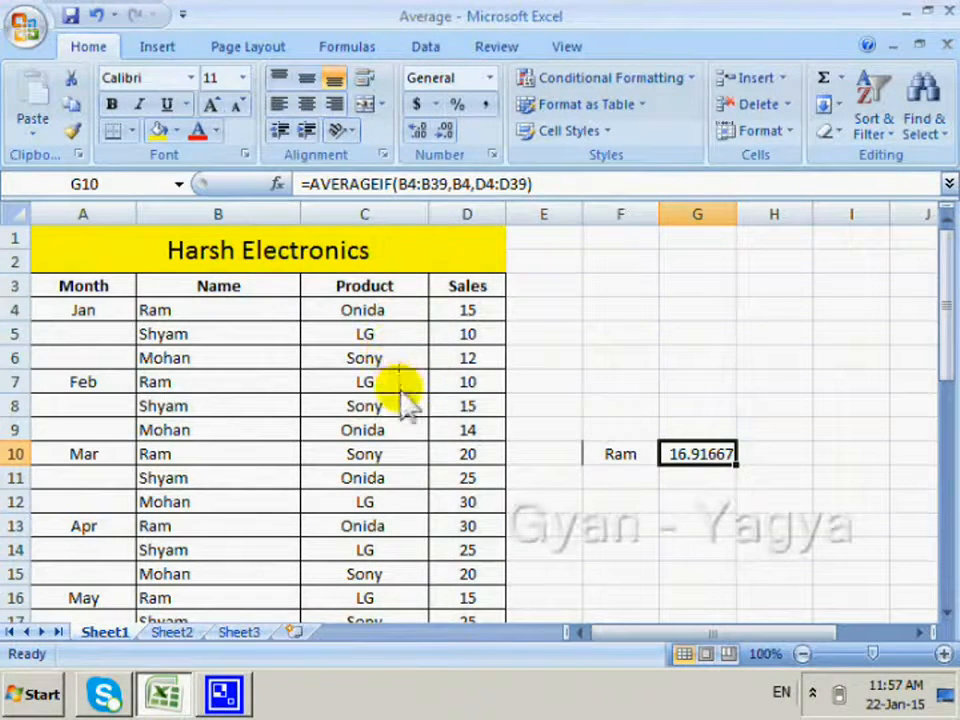
click(617, 504)
text(Onida)
key(Tab)
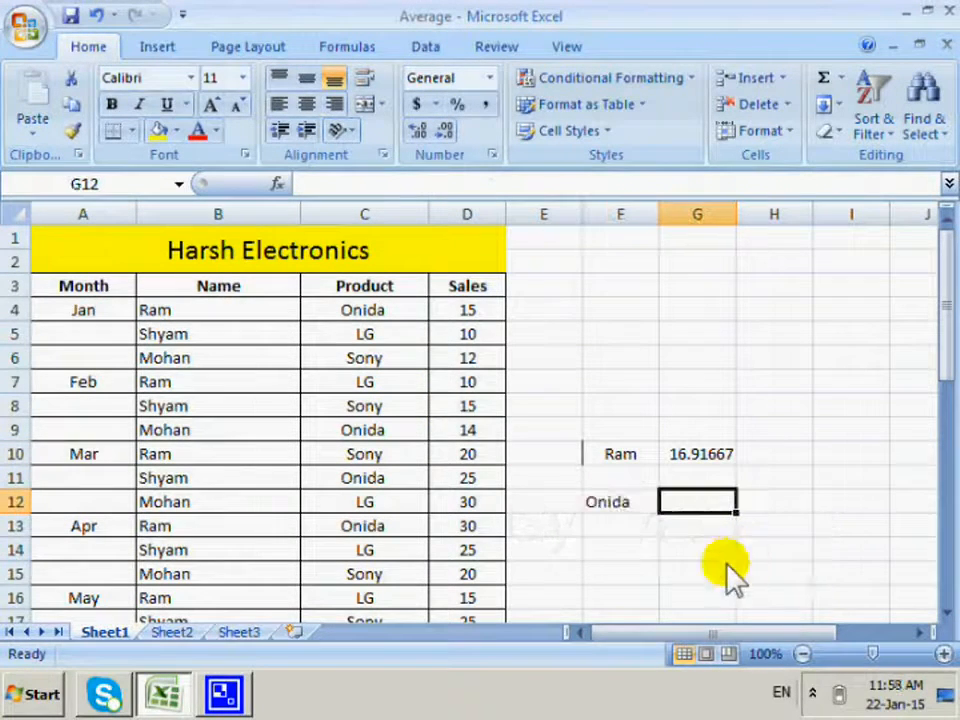
text(=)
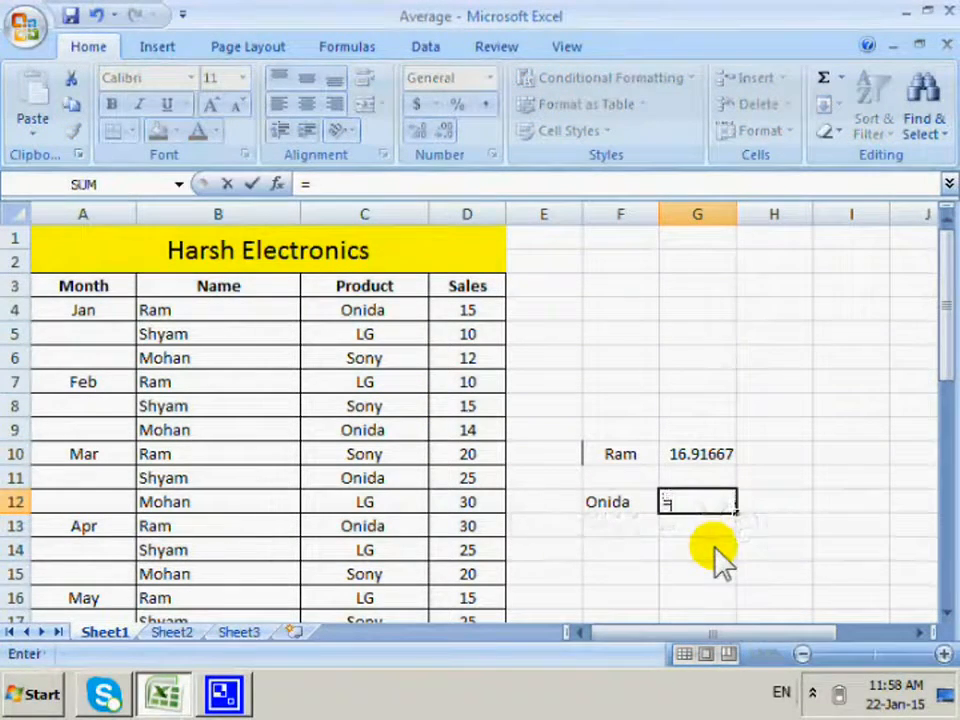
text(averah)
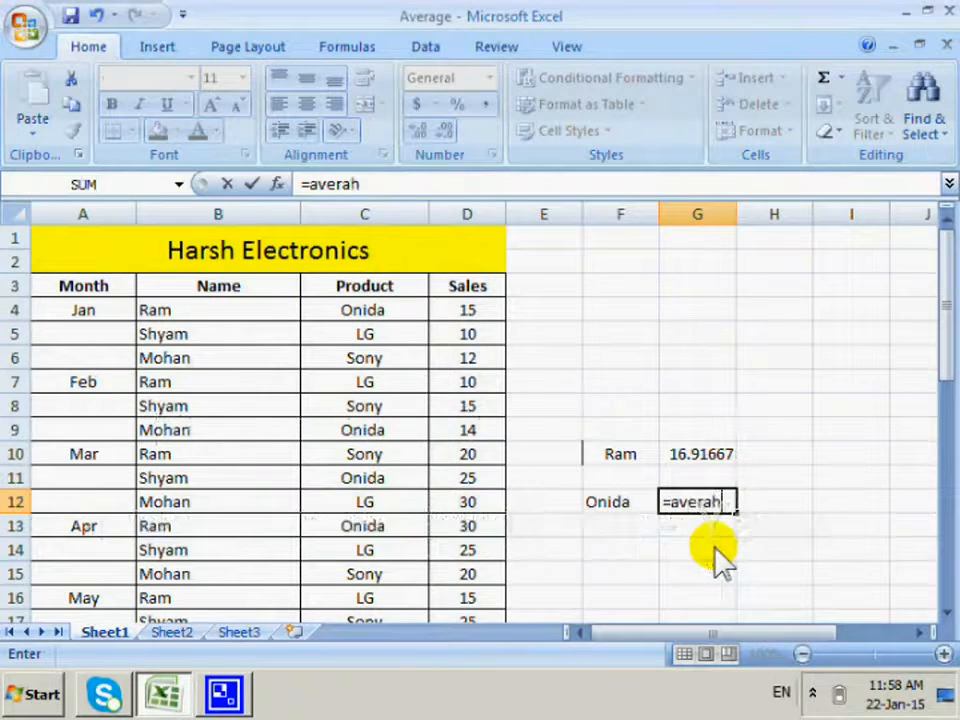
key(BackSpace)
text(geif()
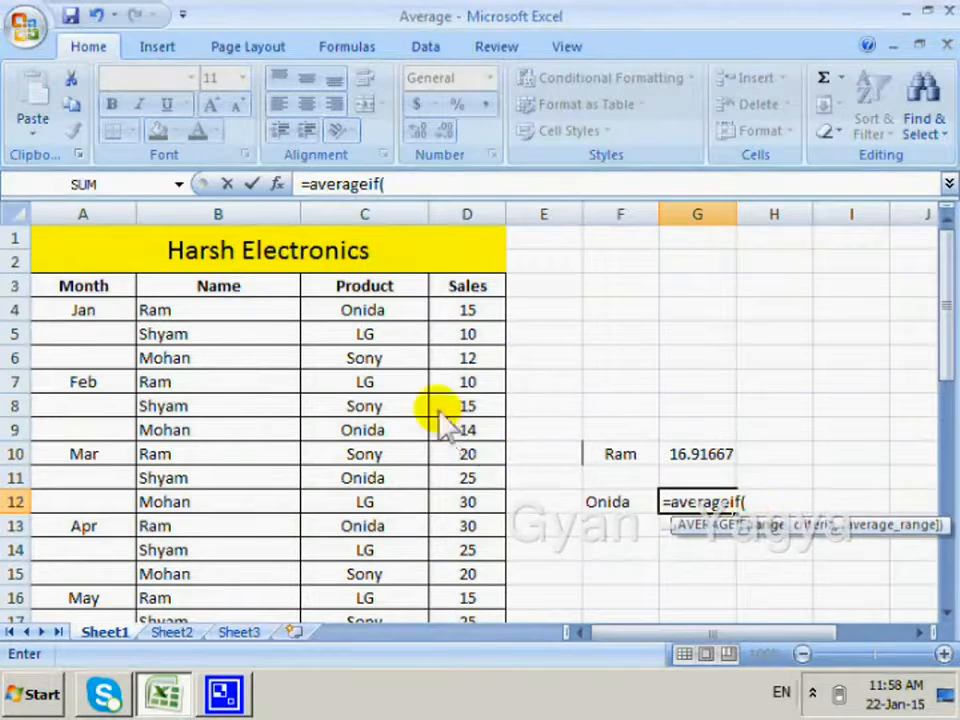
drag(394, 319, 950, 336)
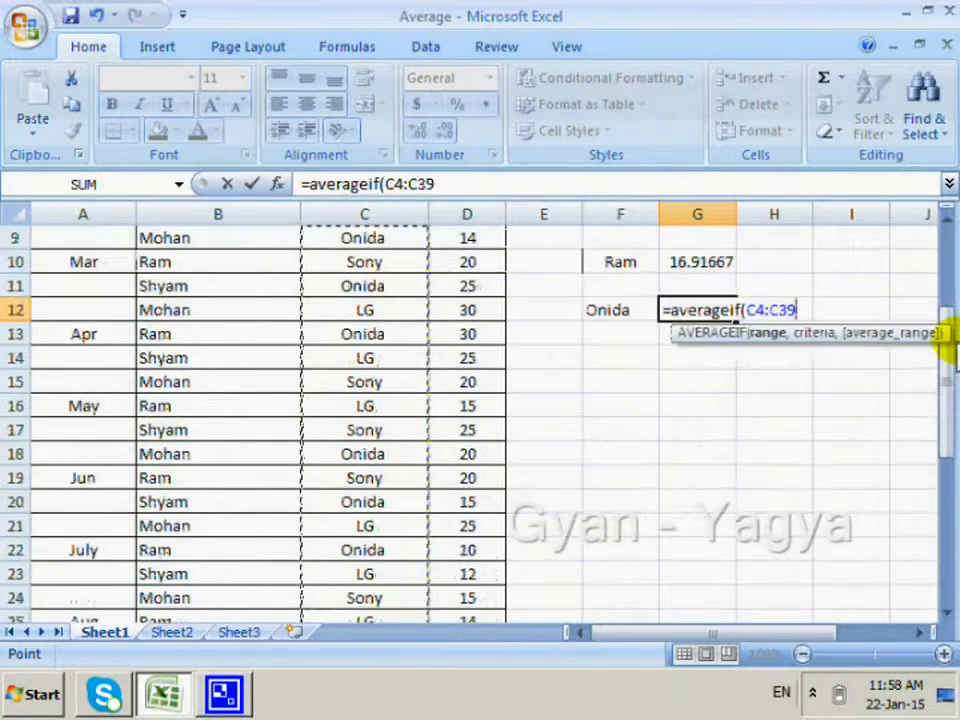
text(,)
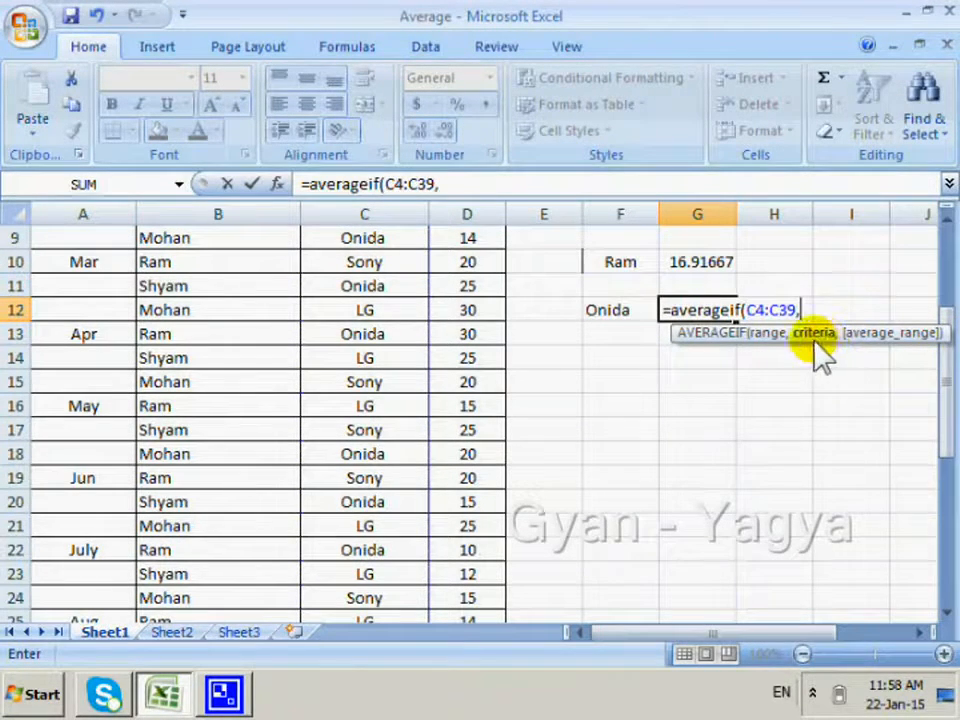
Complete the AVERAGEIF formula in G12 with C4 as the criteria and D4:D39 as the average range.
scroll(445, 295, up, 2)
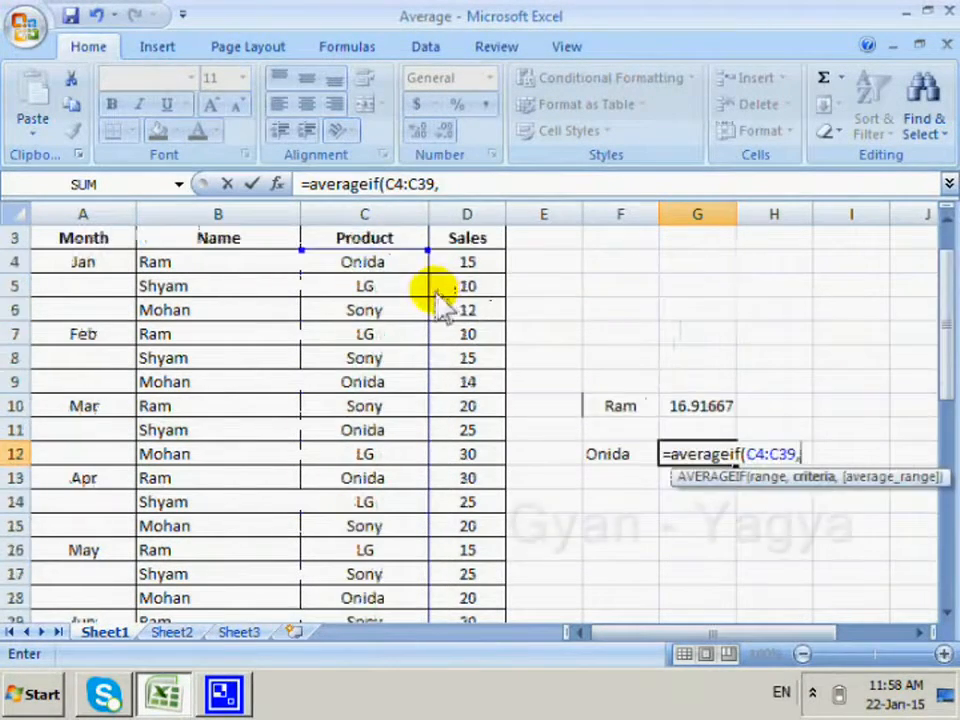
click(380, 268)
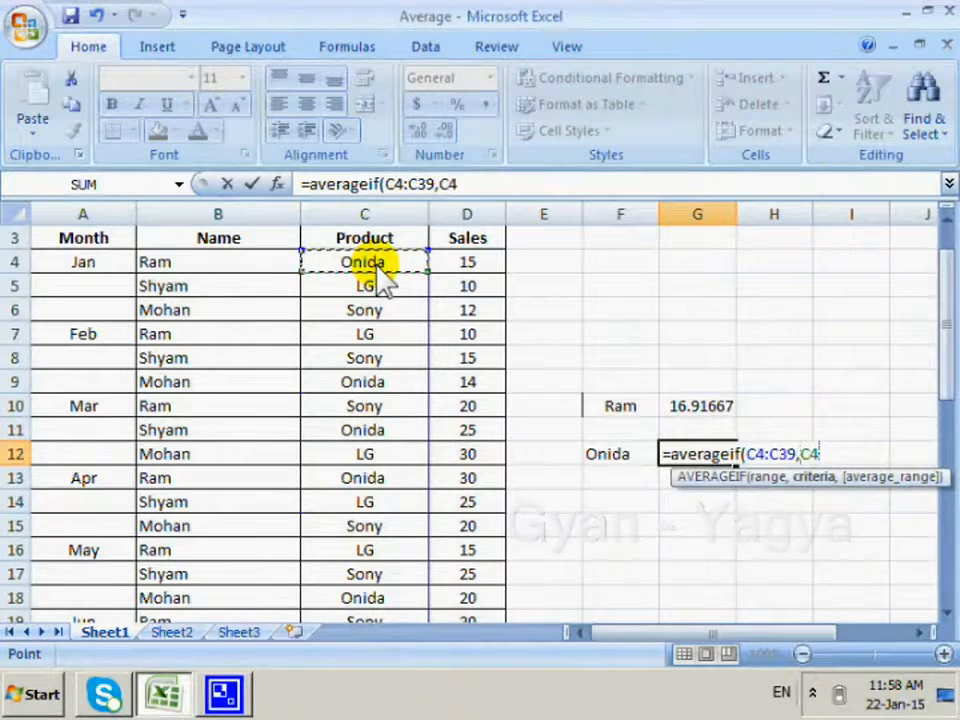
text(,)
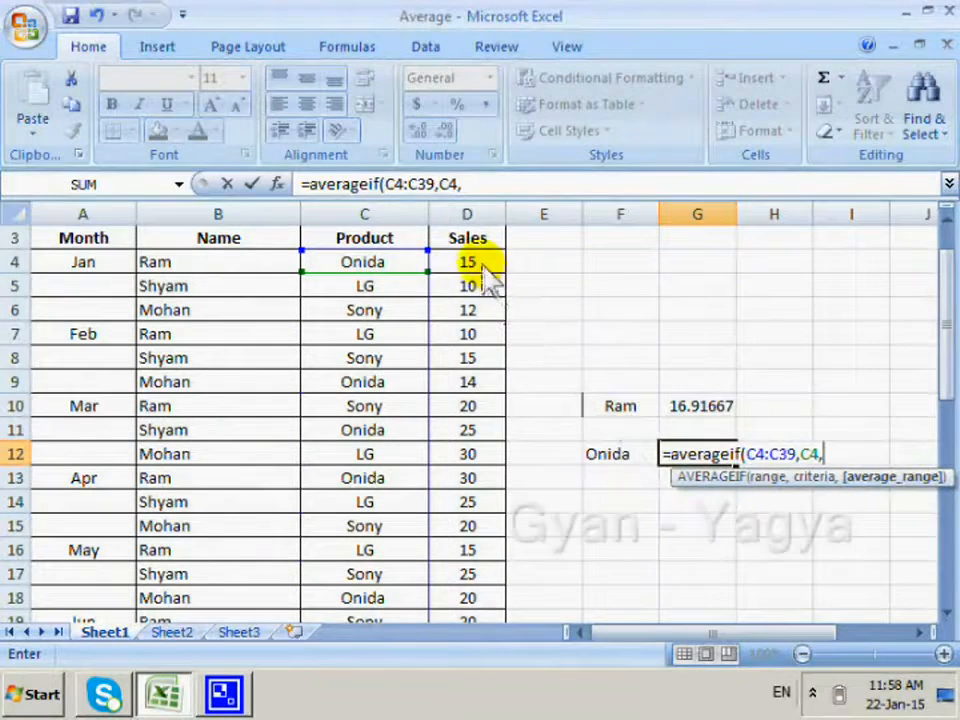
drag(482, 266, 470, 525)
drag(943, 510, 950, 320)
text())
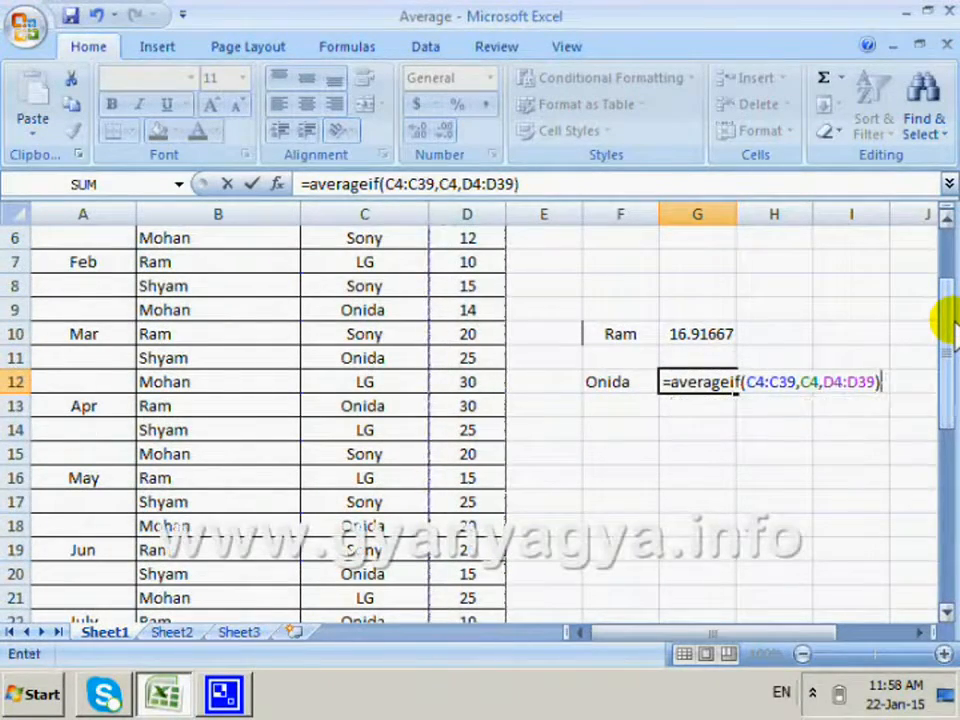
key(Return)
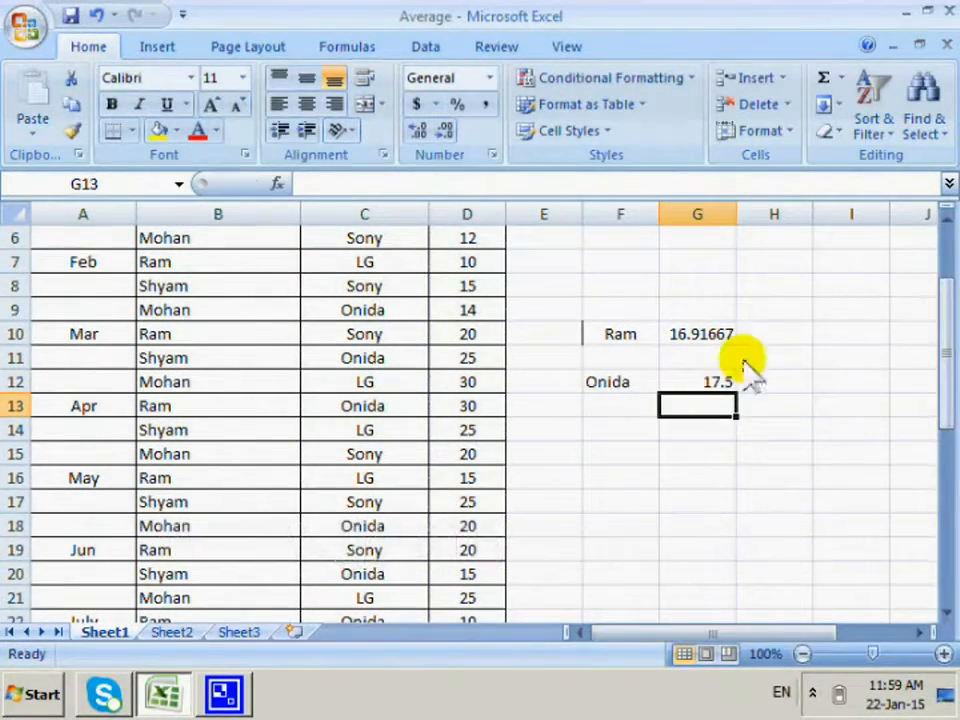
click(718, 386)
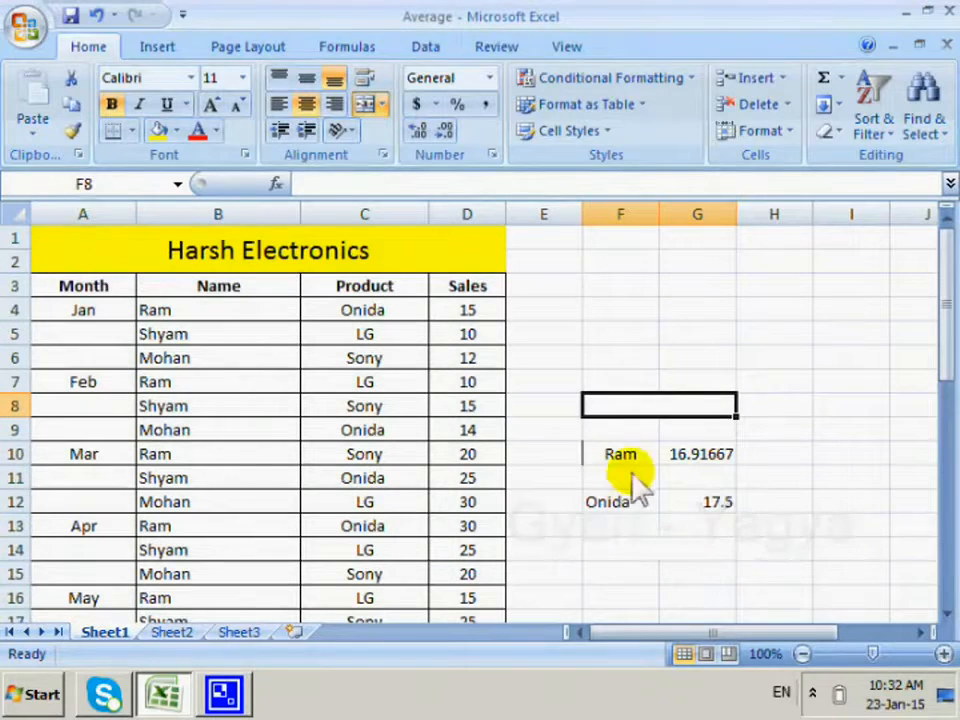
Enter the heading Averageif in the merged cell F8 above the two average results.
text(Averagei)
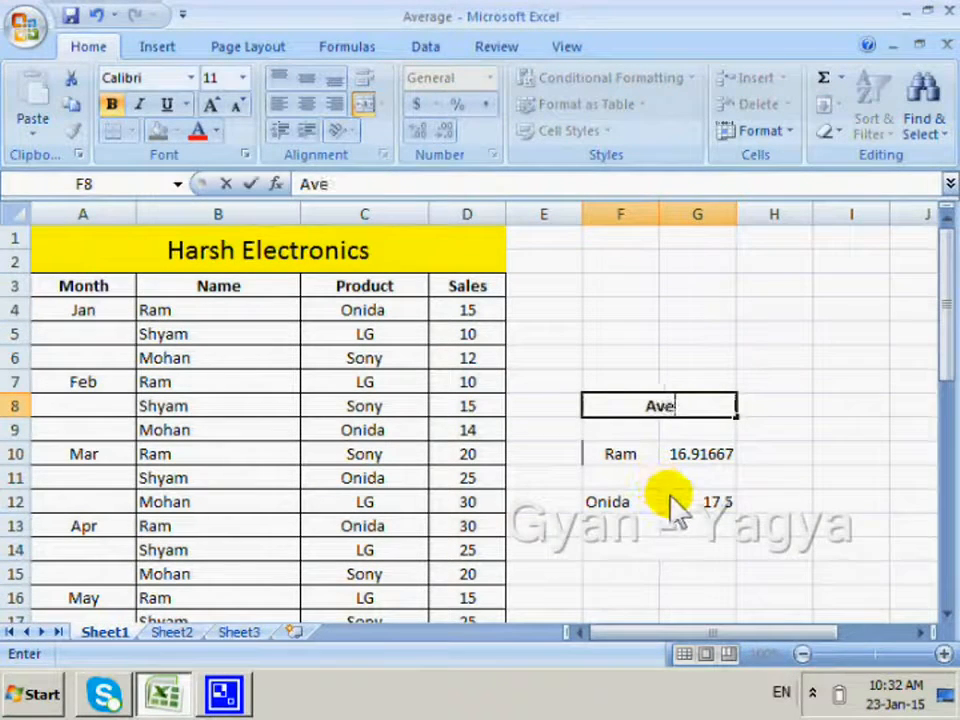
key(Return)
key(Return)
key(Return)
key(Return)
key(Return)
key(Return)
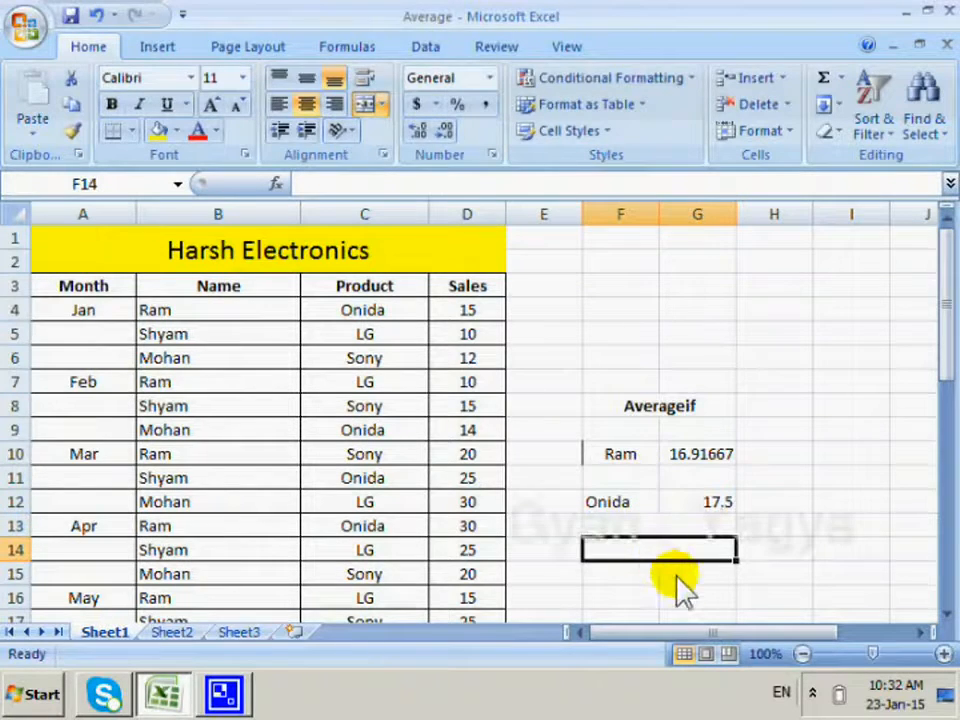
Enter the heading Averageifs in the merged cell F14 below the Onida average.
text(Ave)
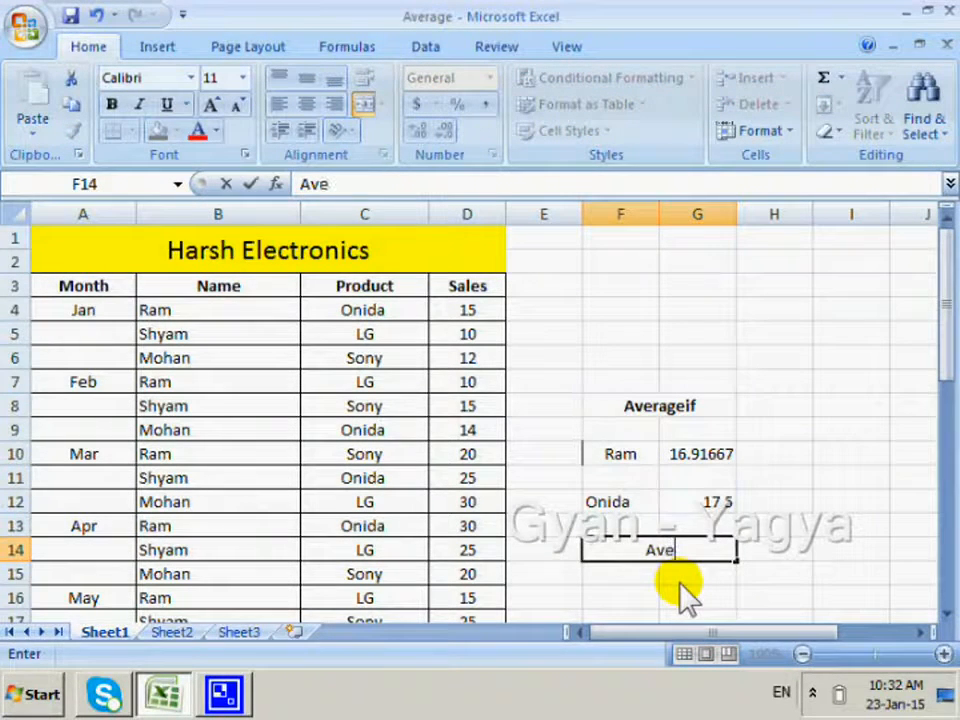
text(rageifs)
key(Return)
key(Return)
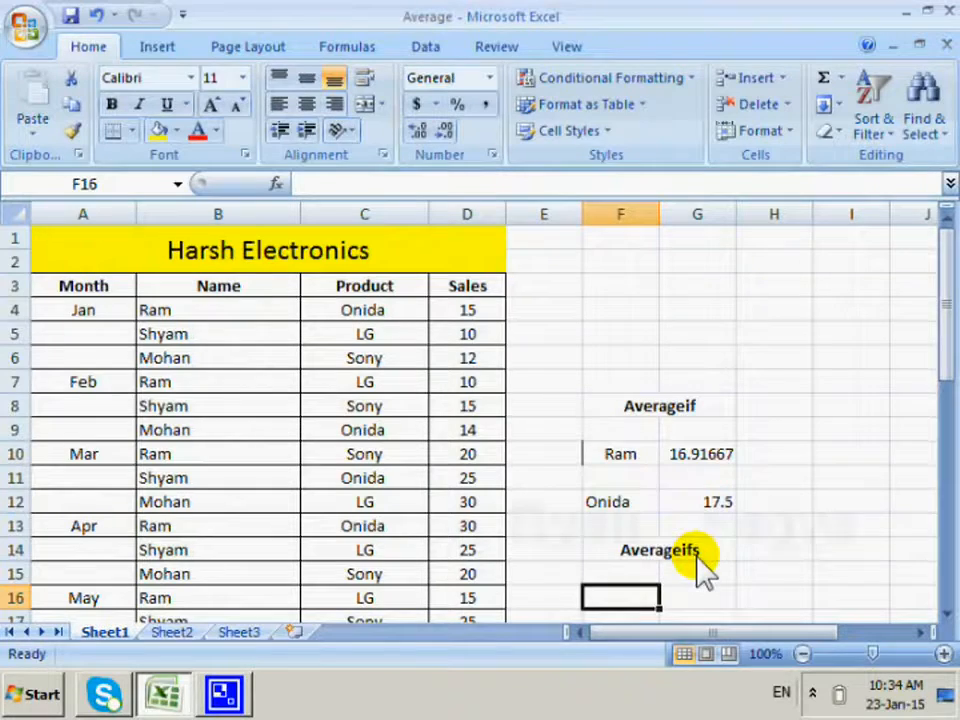
Label F16 under the Averageifs heading with the first salesperson's name from the table.
scroll(628, 527, down, 1)
text(Ram)
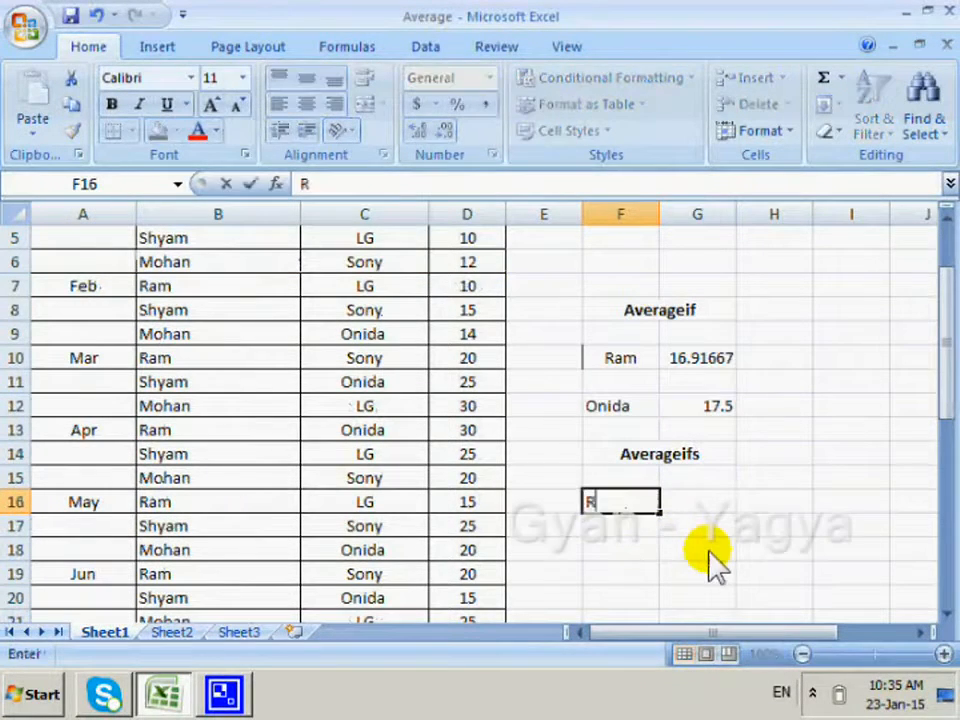
key(Tab)
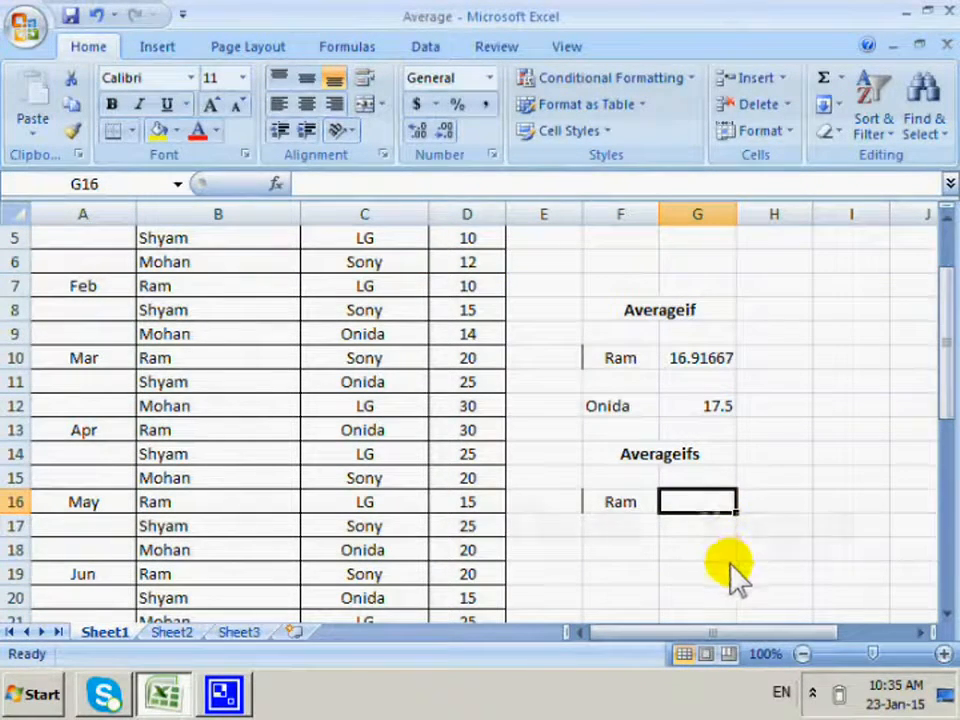
Begin an AVERAGEIFS formula in G16 with the Sales cells D4:D39 as the average range.
text(=)
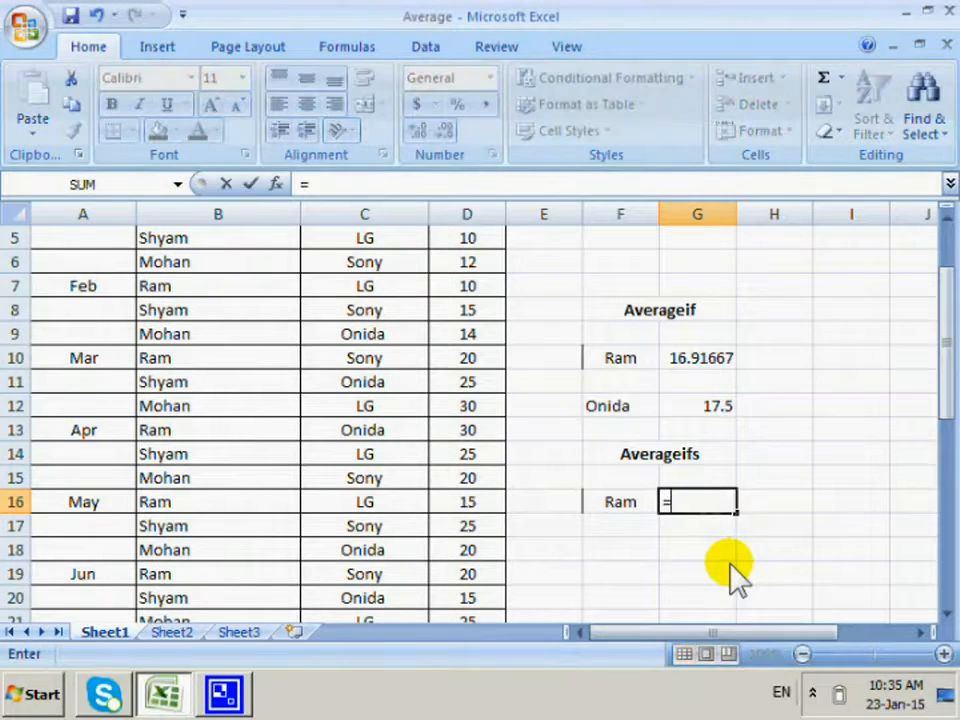
text(average)
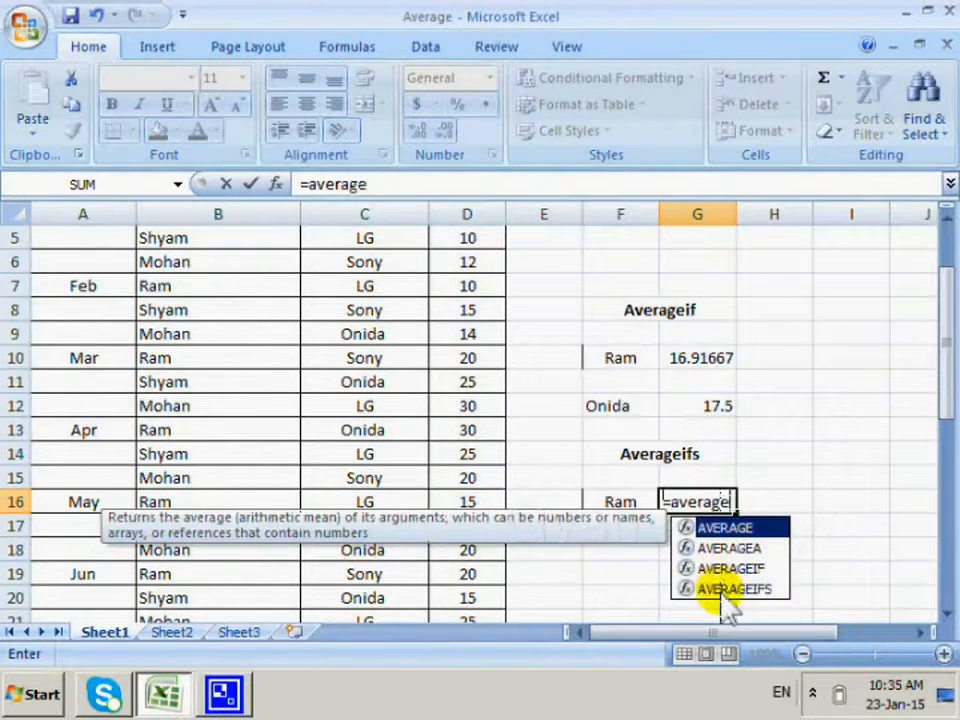
text(ifs()
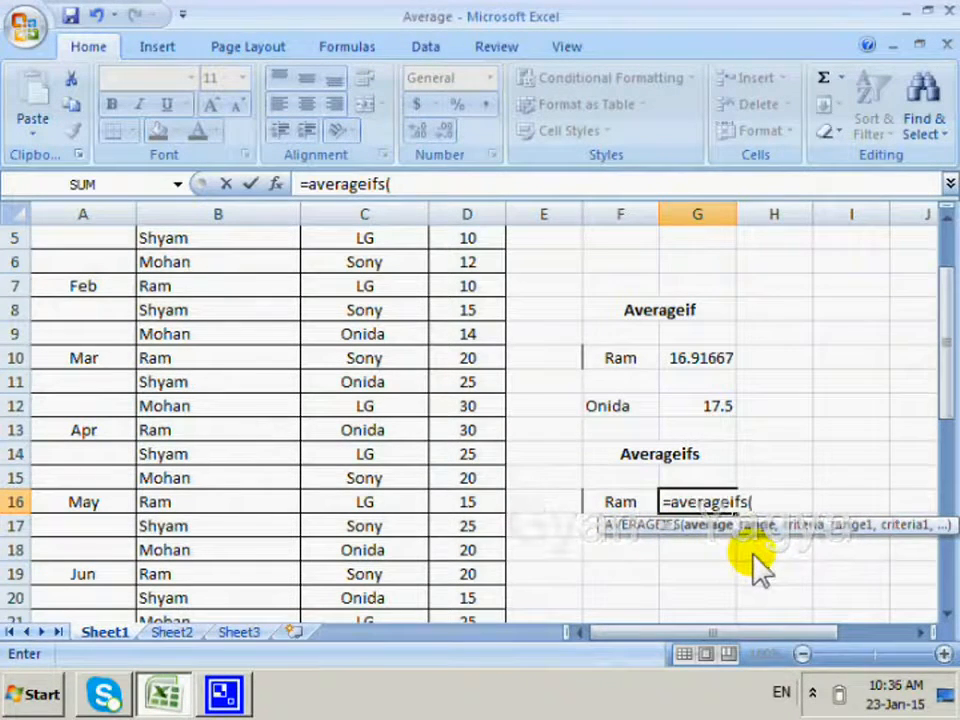
drag(943, 375, 947, 335)
click(466, 312)
drag(466, 312, 468, 610)
click(947, 220)
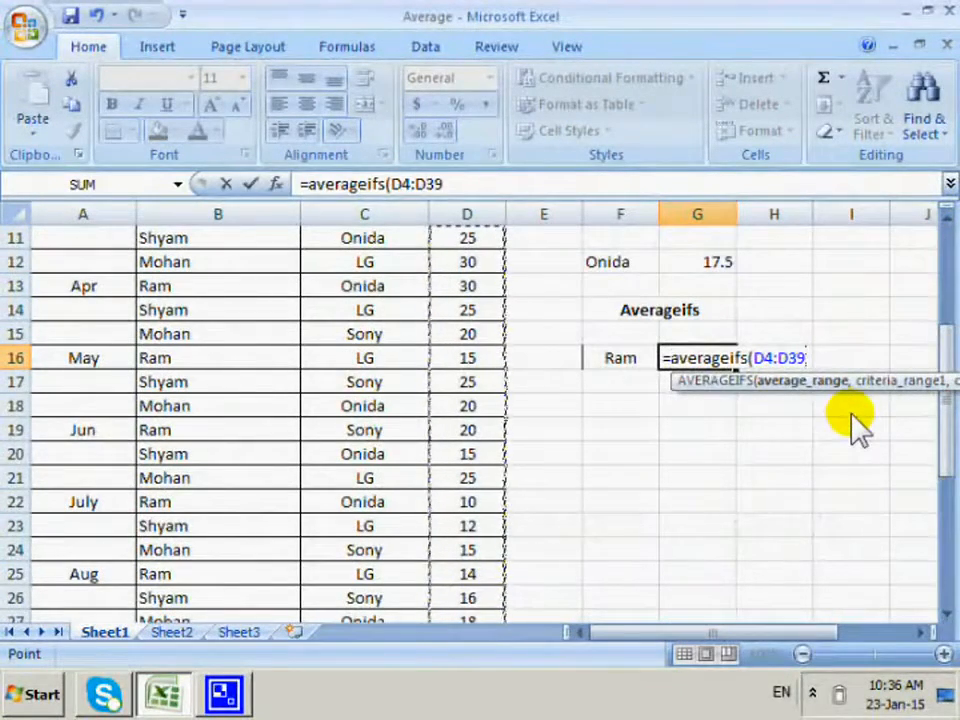
text(,)
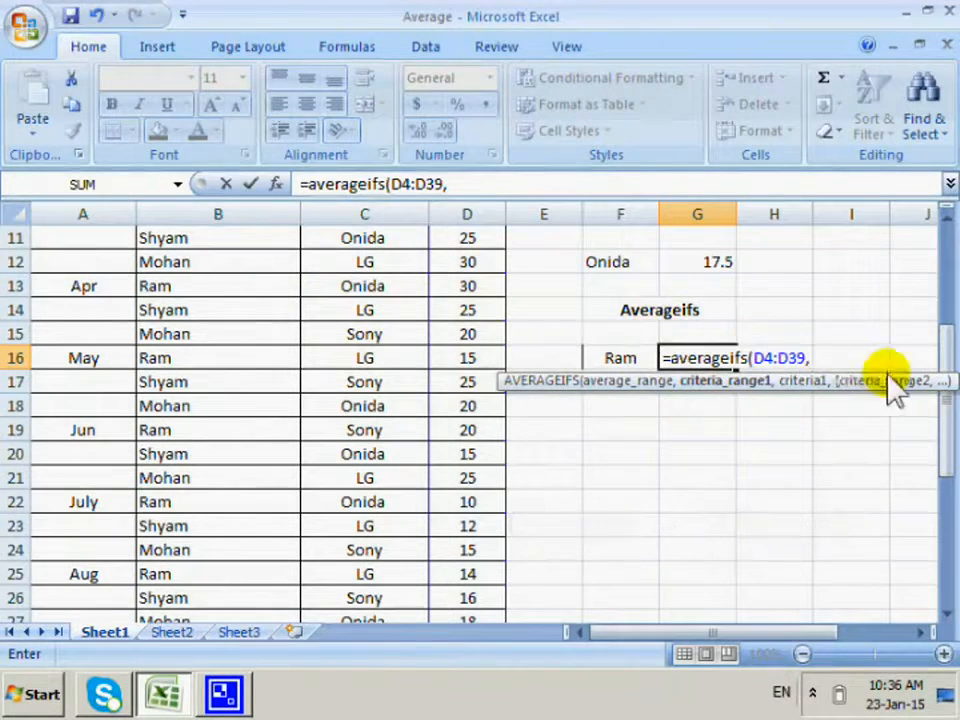
Add the Name cells B4:B39 as the first criteria range of the G16 formula, with B4 as its criteria.
drag(943, 364, 945, 253)
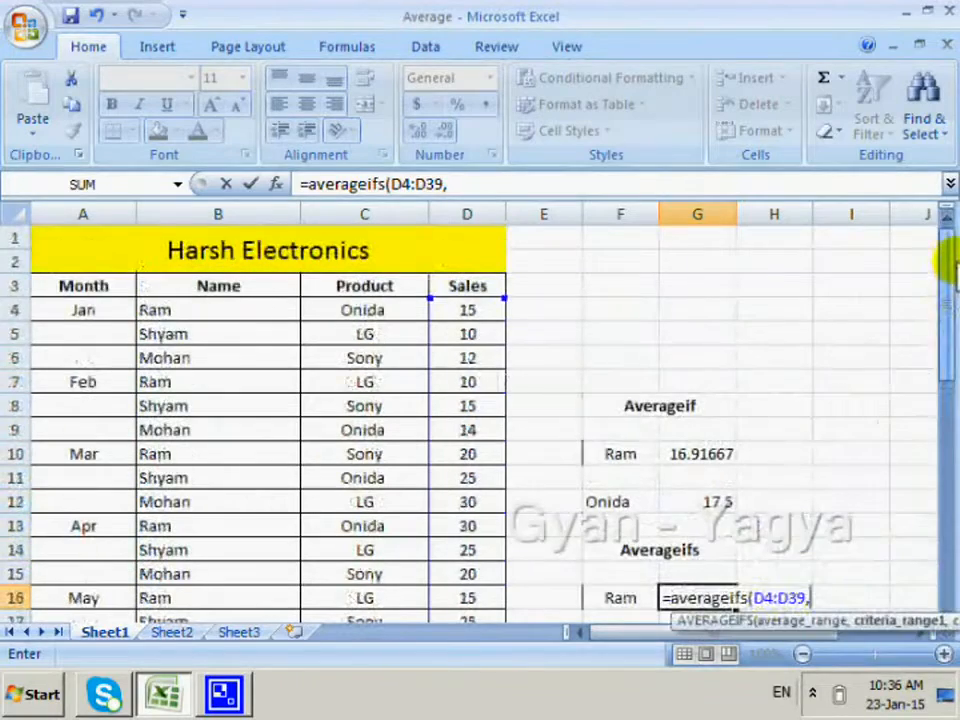
drag(185, 312, 198, 622)
text(,)
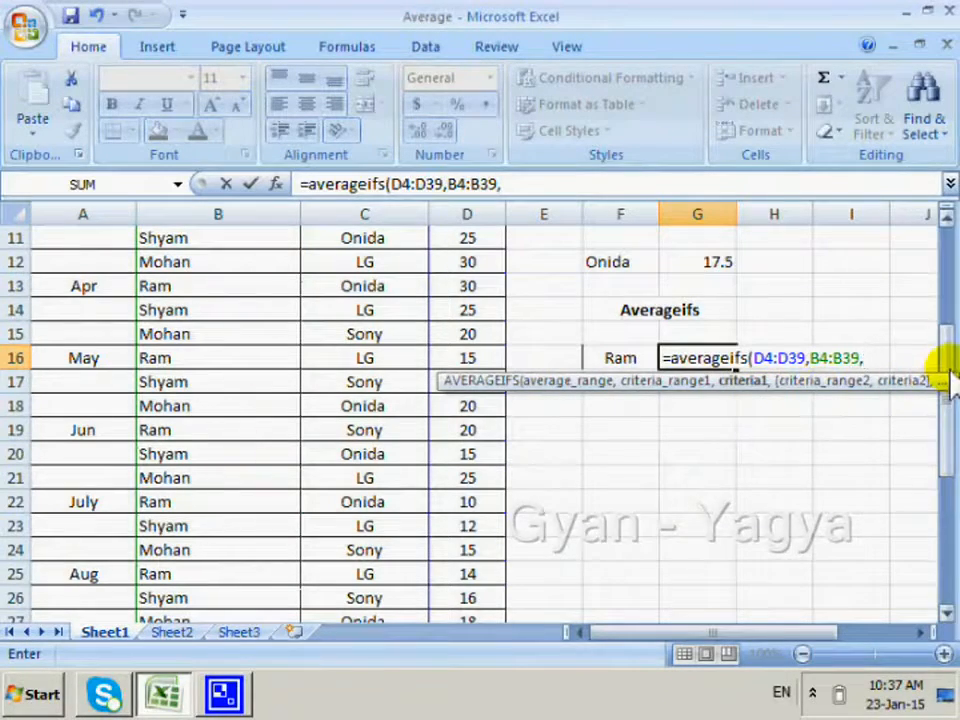
drag(948, 368, 943, 250)
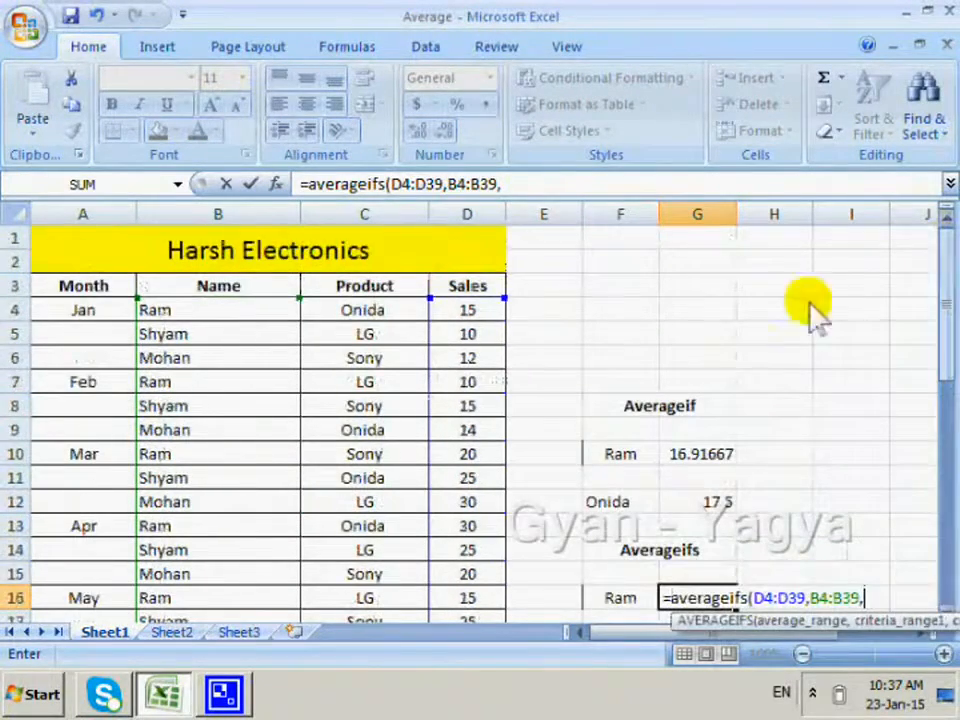
click(229, 315)
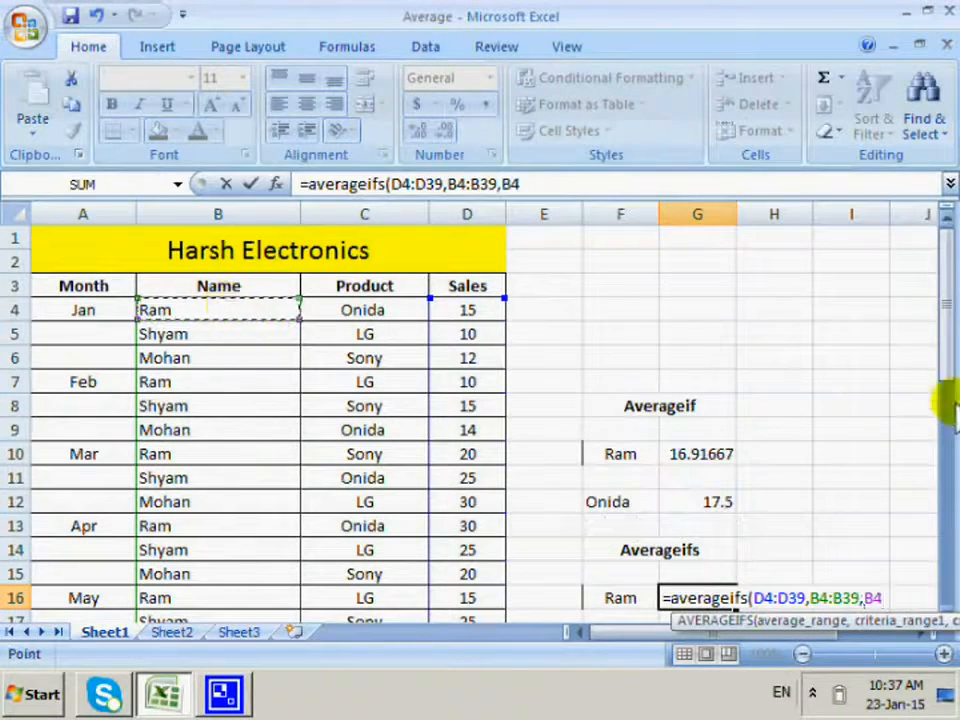
drag(943, 364, 943, 395)
text(,)
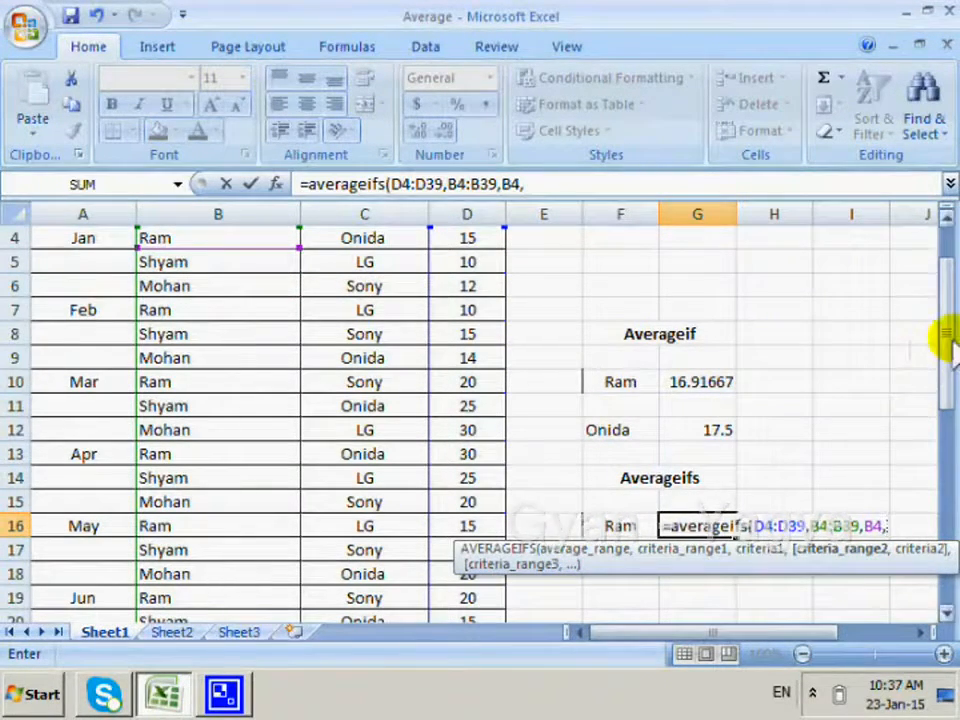
Complete the AVERAGEIFS formula in G16 with the Product cells C4:C39 as the second criteria range and C4 as its criteria.
drag(943, 335, 943, 315)
drag(364, 286, 381, 628)
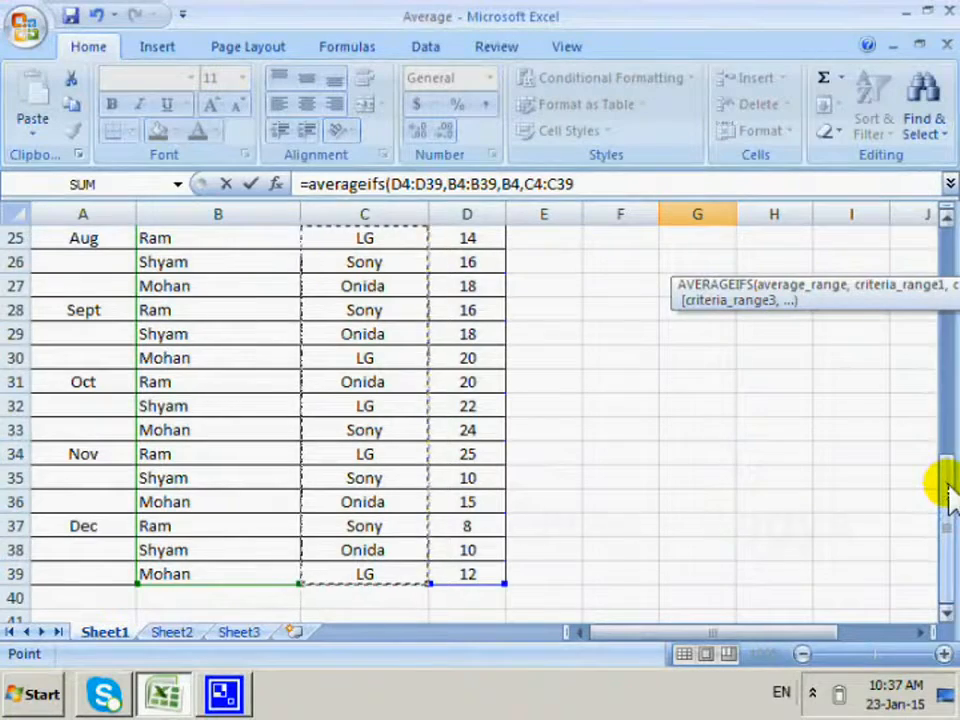
text(,)
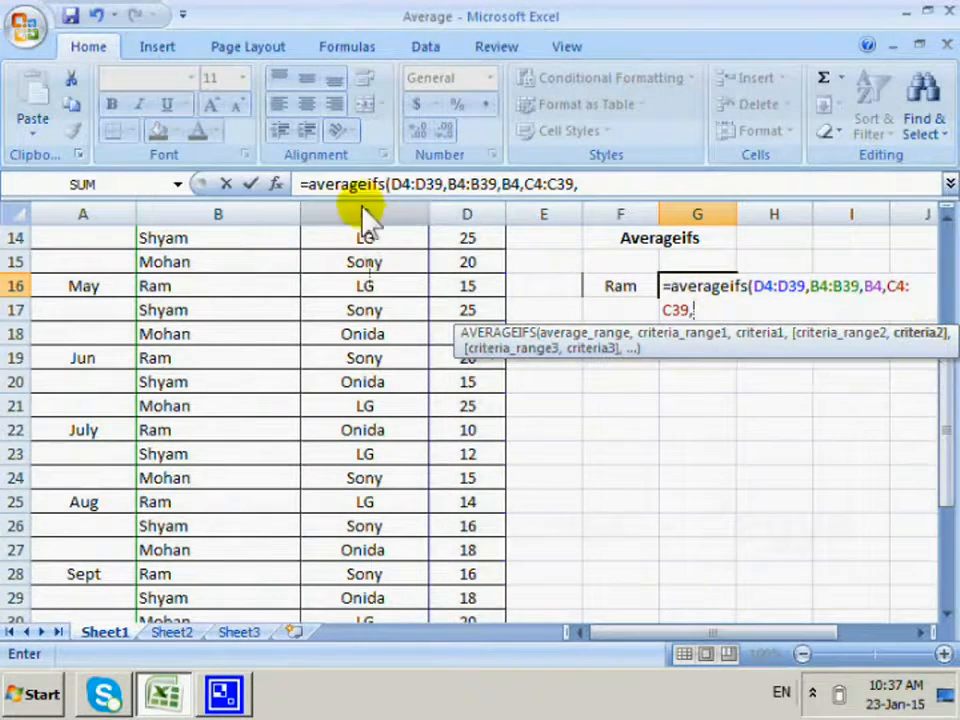
drag(940, 430, 943, 300)
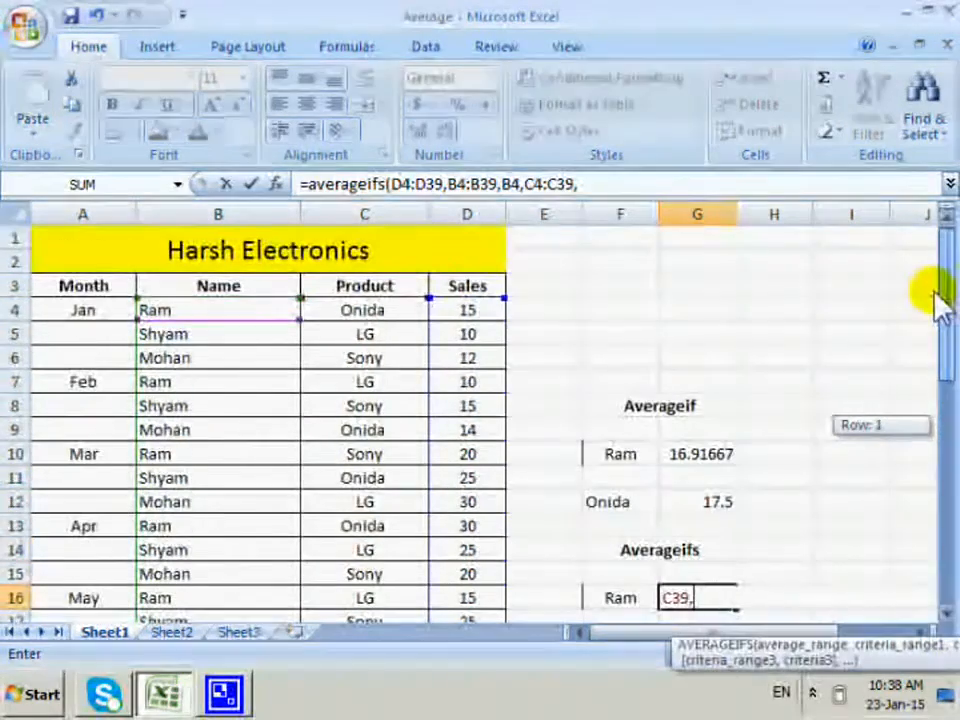
click(364, 318)
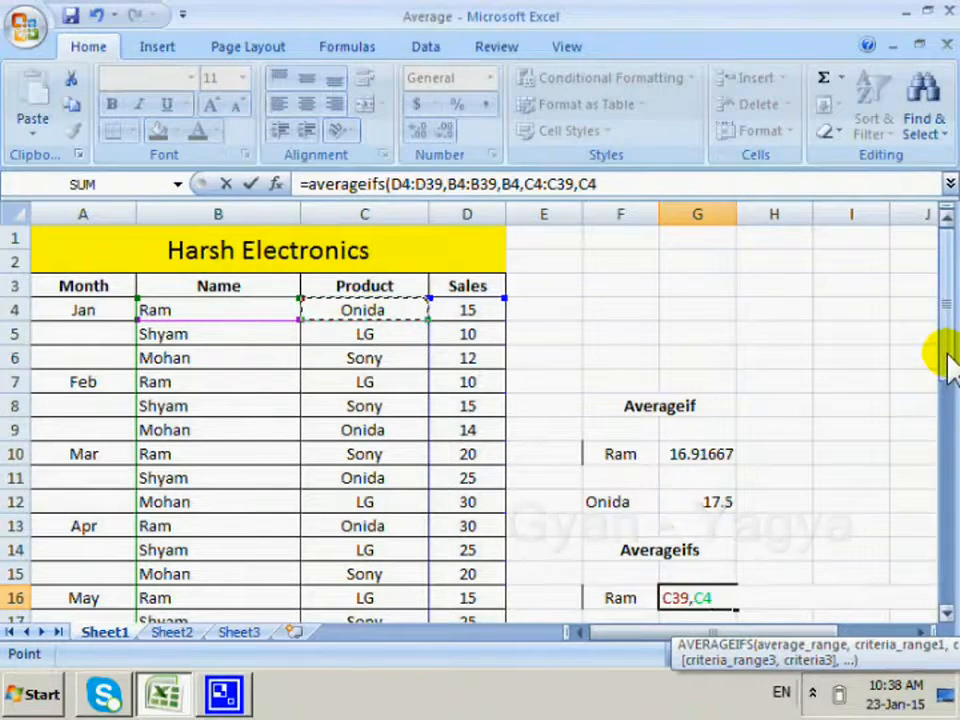
text())
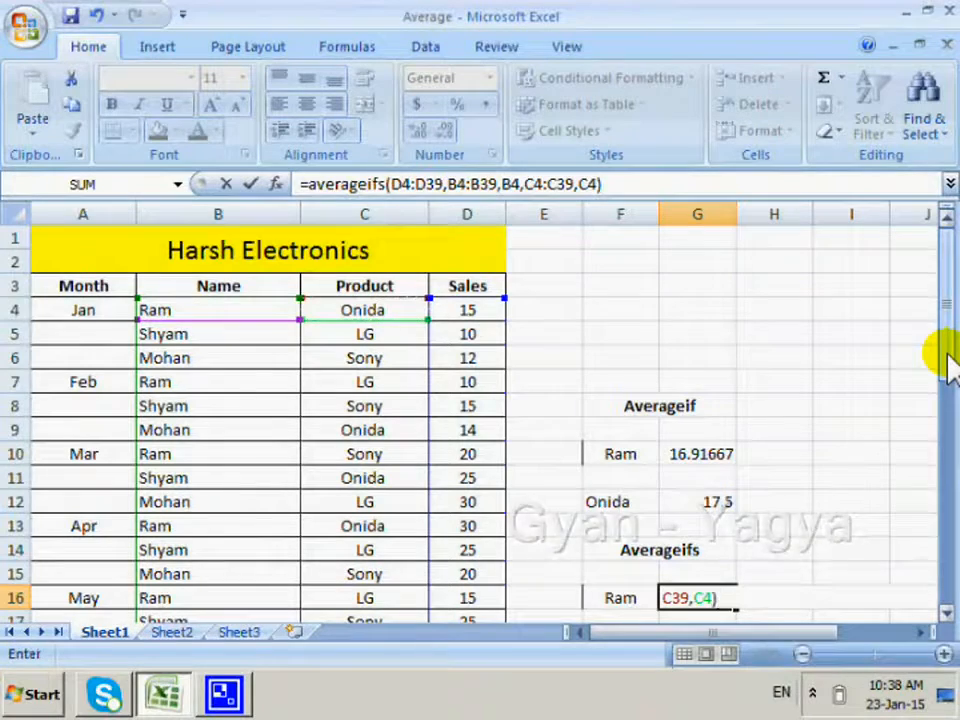
key(Return)
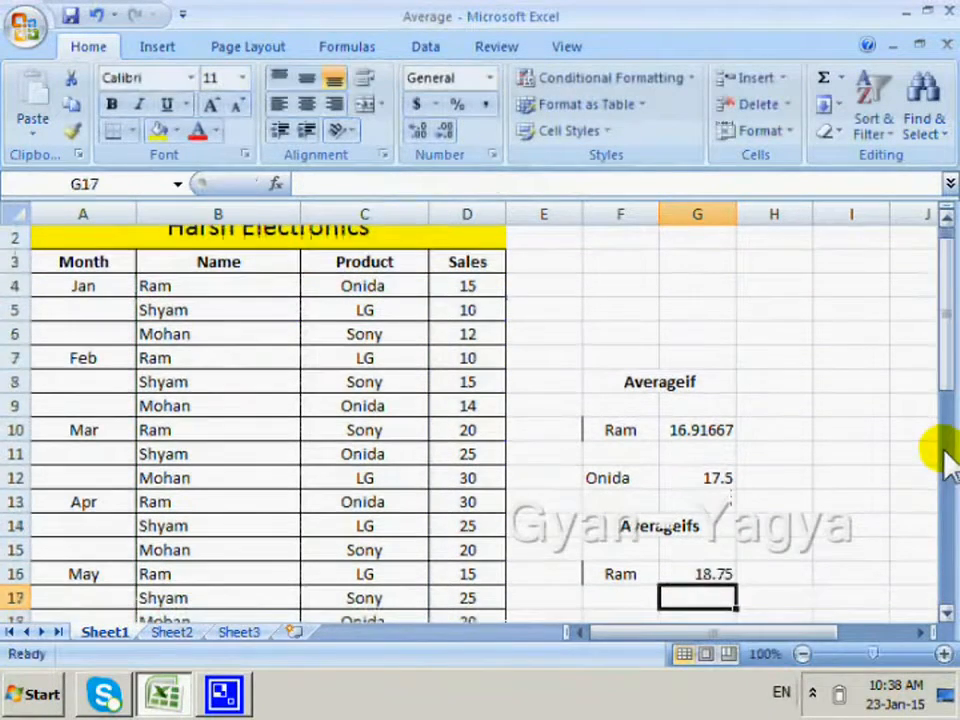